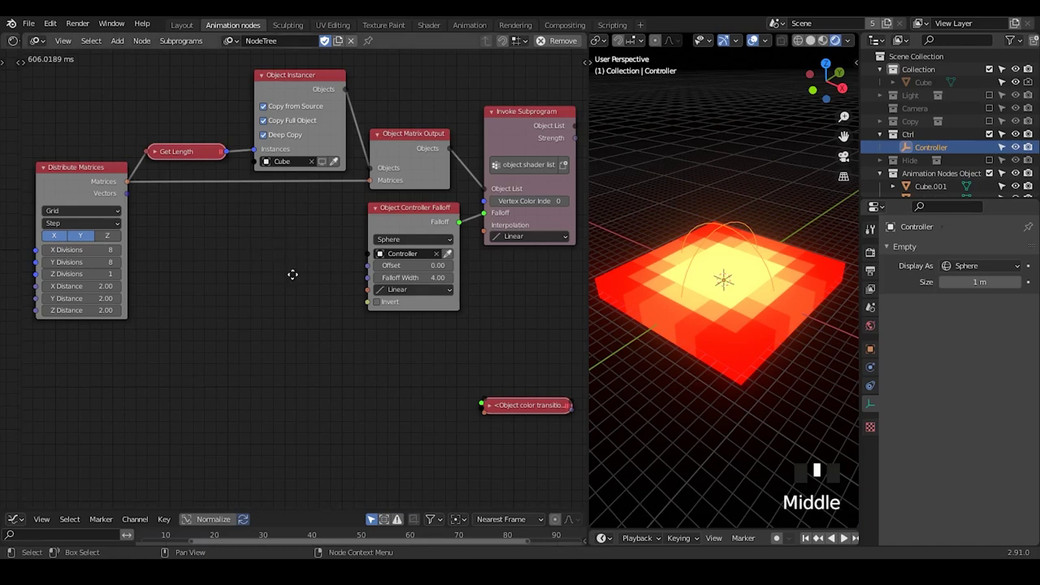
Browse the Animation Nodes tree, select the Invoke Subprogram node, and briefly select the source Cube.
middle_click_drag(293, 274, 288, 277)
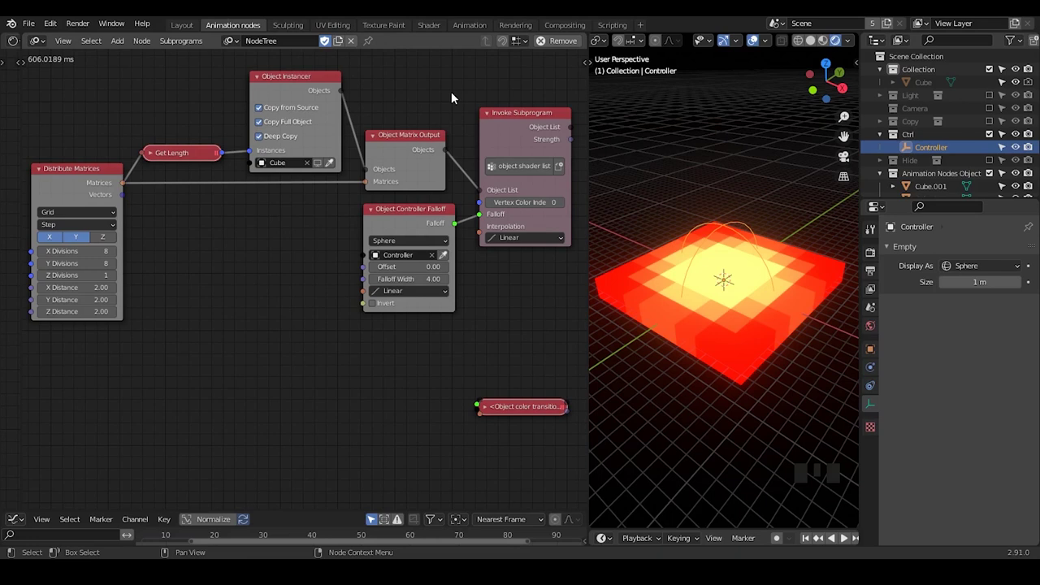
left_click_drag(524, 69, 36, 353)
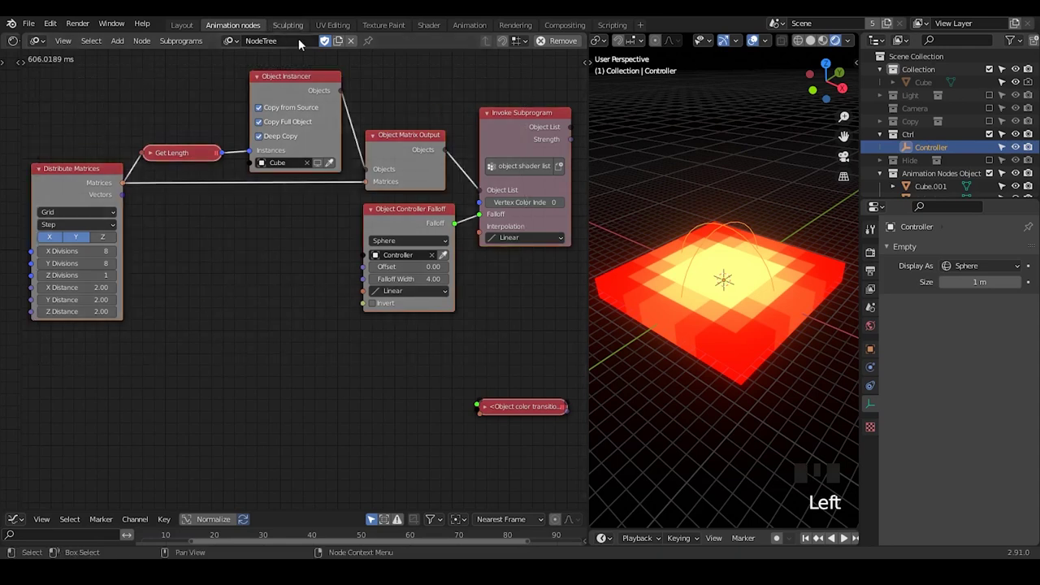
left_click(436, 96)
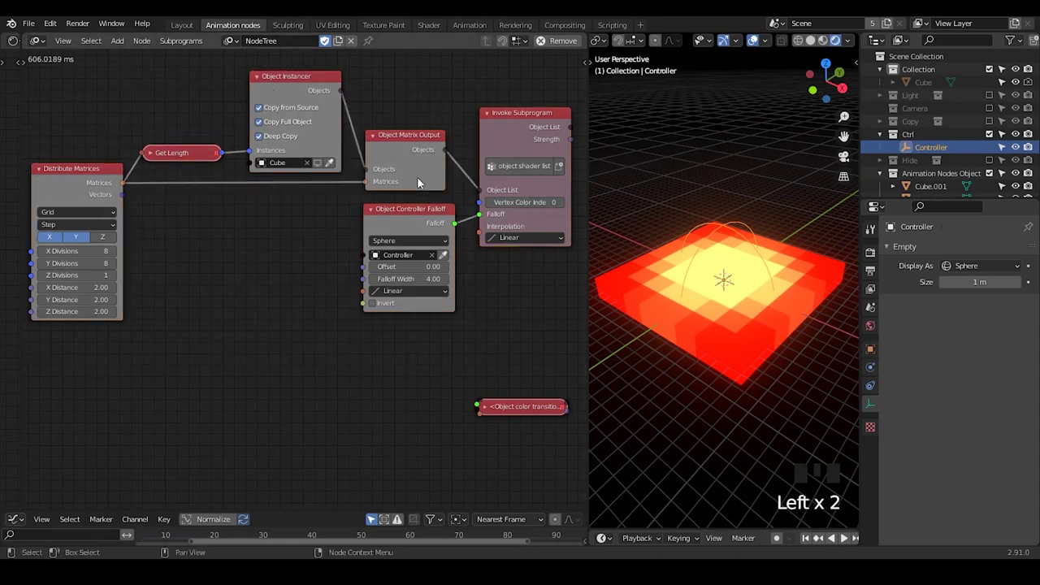
mouse_move(490, 181)
middle_mouse_down()
mouse_move(481, 143)
mouse_move(477, 171)
middle_mouse_up()
left_click(481, 143)
scroll(460, 215, "up", 2)
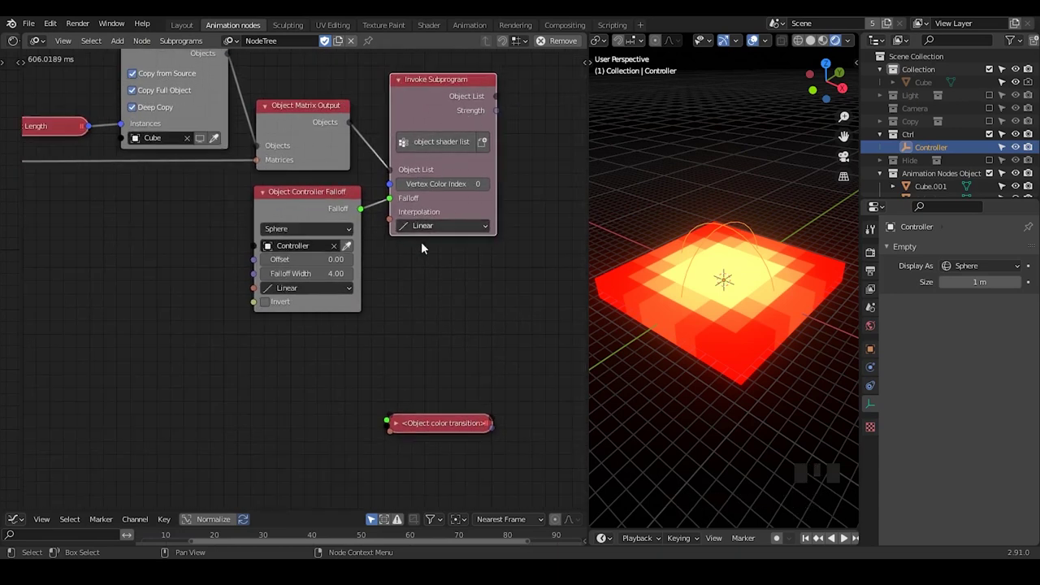
middle_click_drag(394, 262, 400, 286)
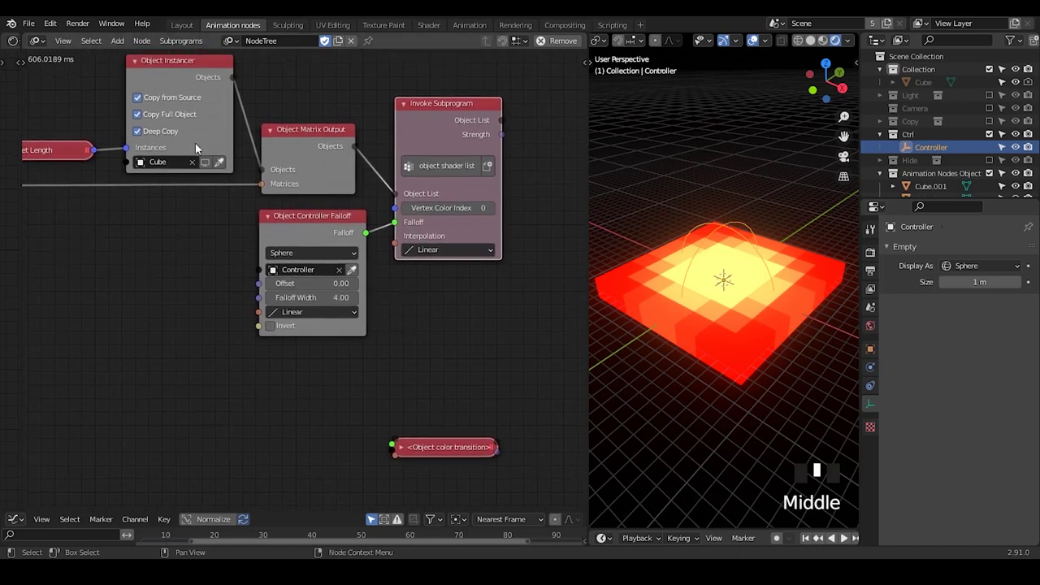
left_click(204, 164)
left_click(916, 84)
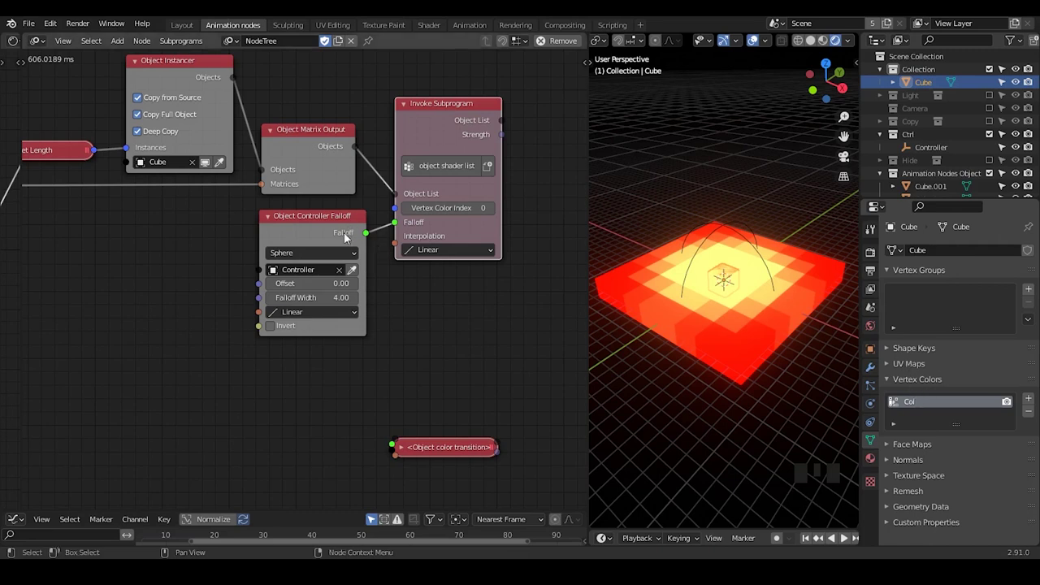
left_click(983, 82)
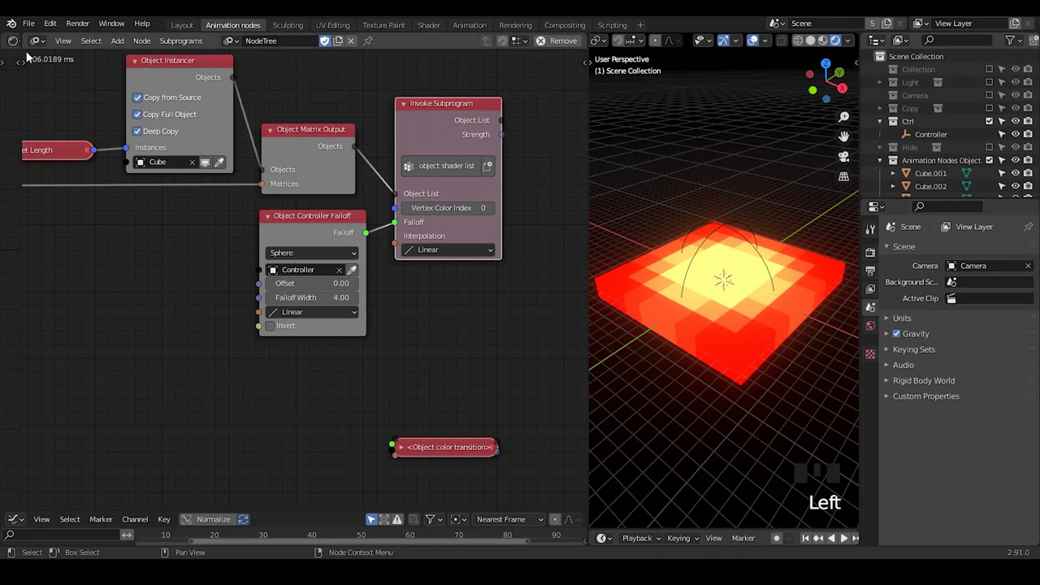
Split off a left Shader Editor showing a grid cube's Vertex Color, Mix and Emission nodes.
left_click_drag(21, 85, 266, 89)
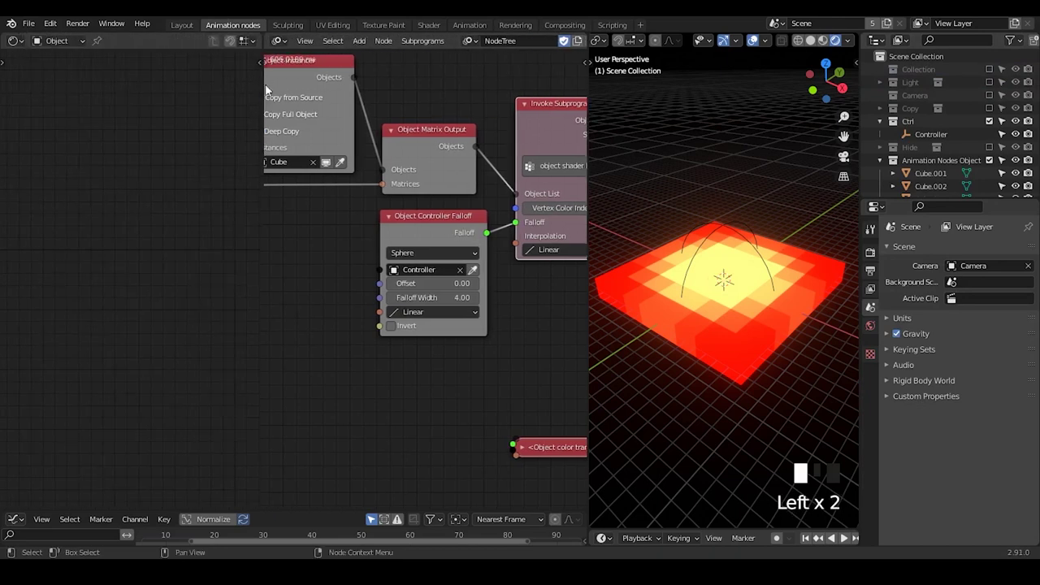
left_click(708, 328)
left_click(87, 203)
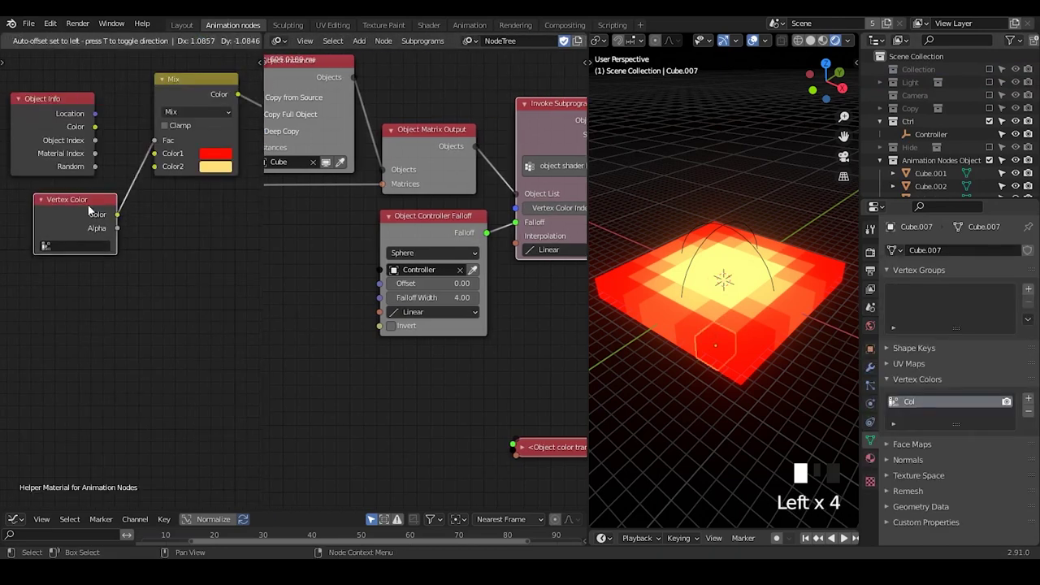
middle_click_drag(219, 228, 179, 230)
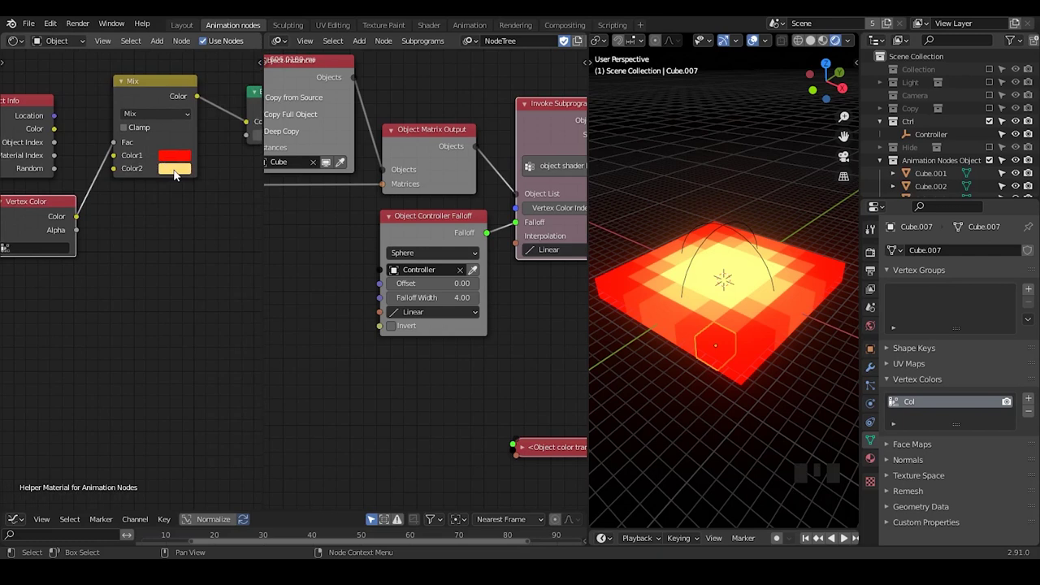
middle_click_drag(225, 225, 92, 221)
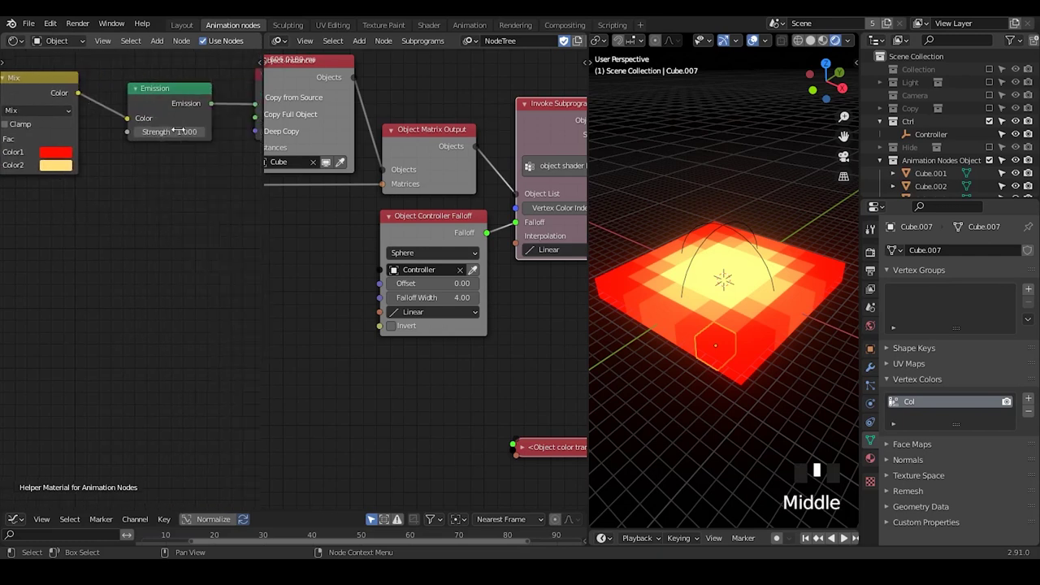
left_click(736, 244)
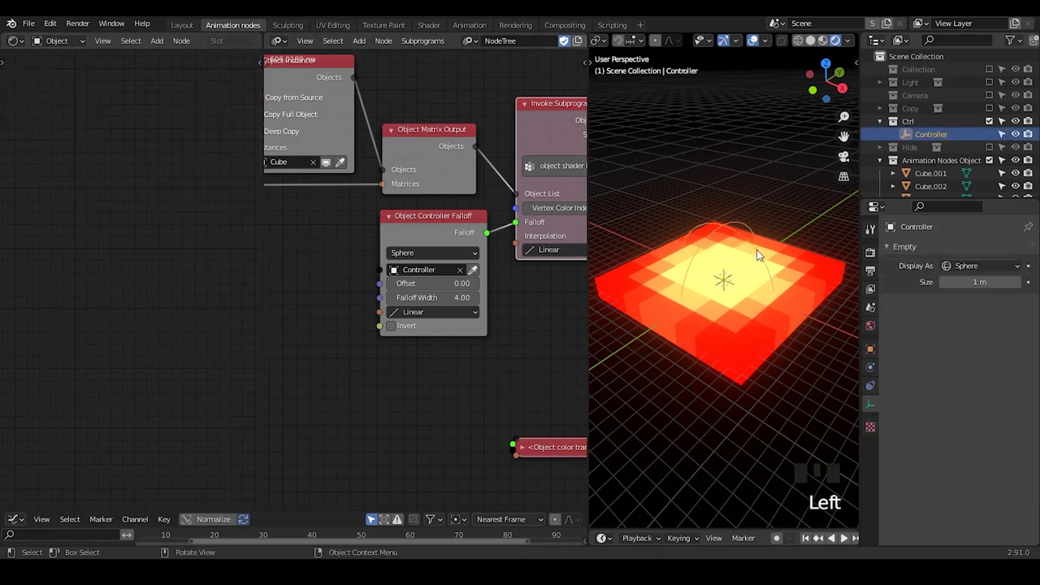
key("g")
key("y")
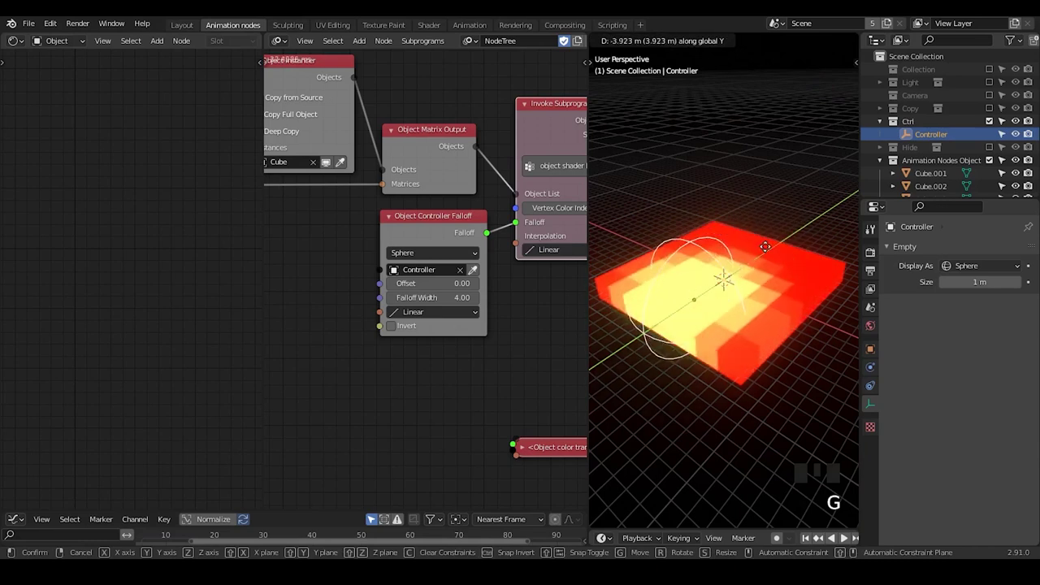
key("g")
key("x")
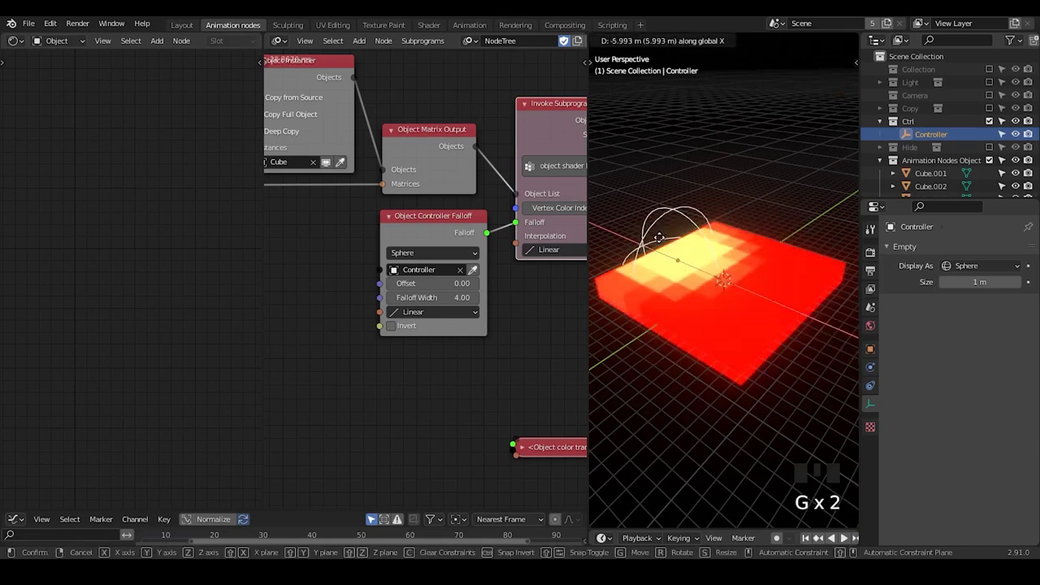
right_click(736, 243)
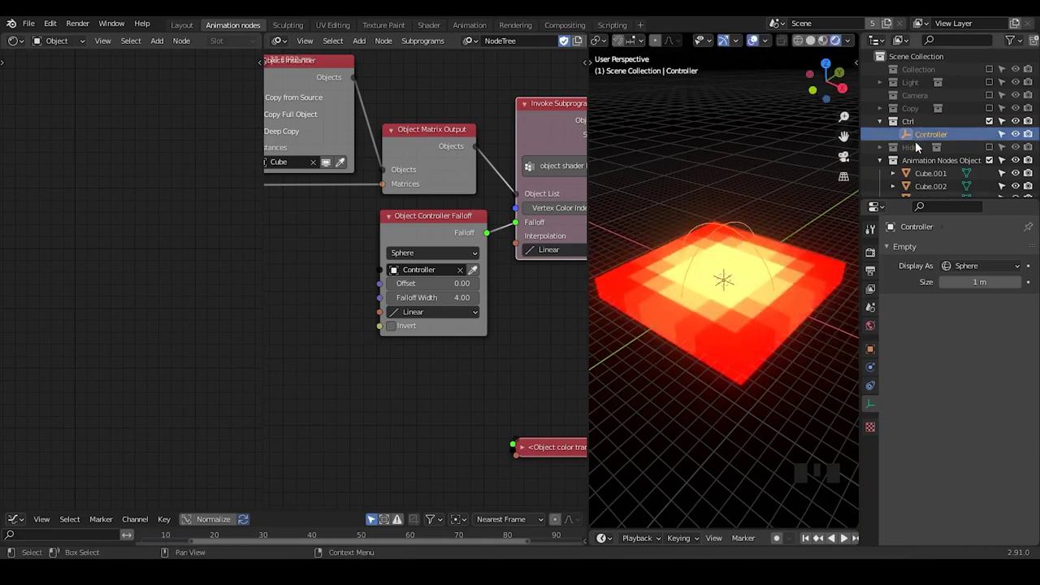
key("g")
key("s")
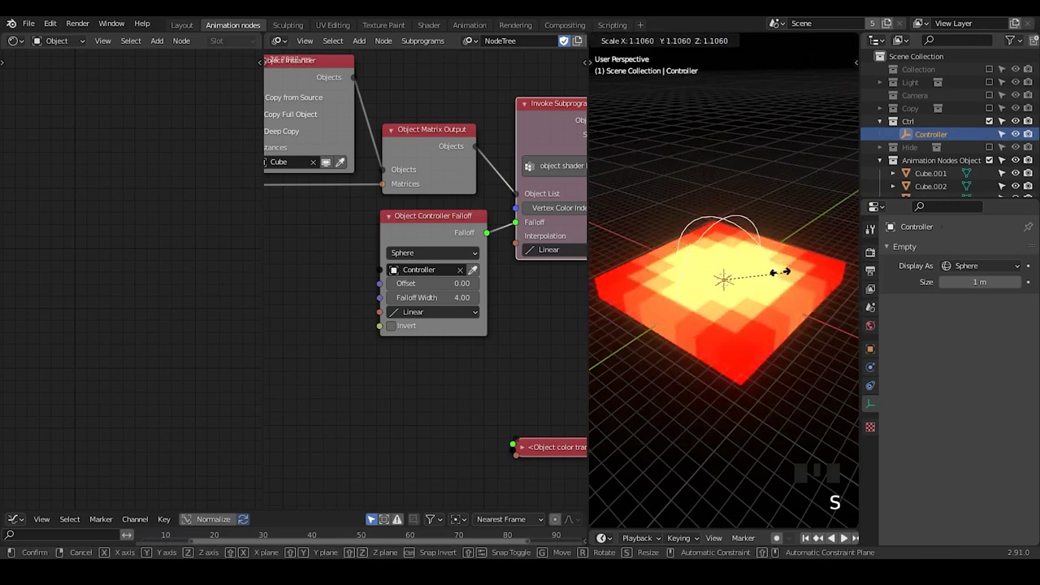
left_click(770, 282)
key("g")
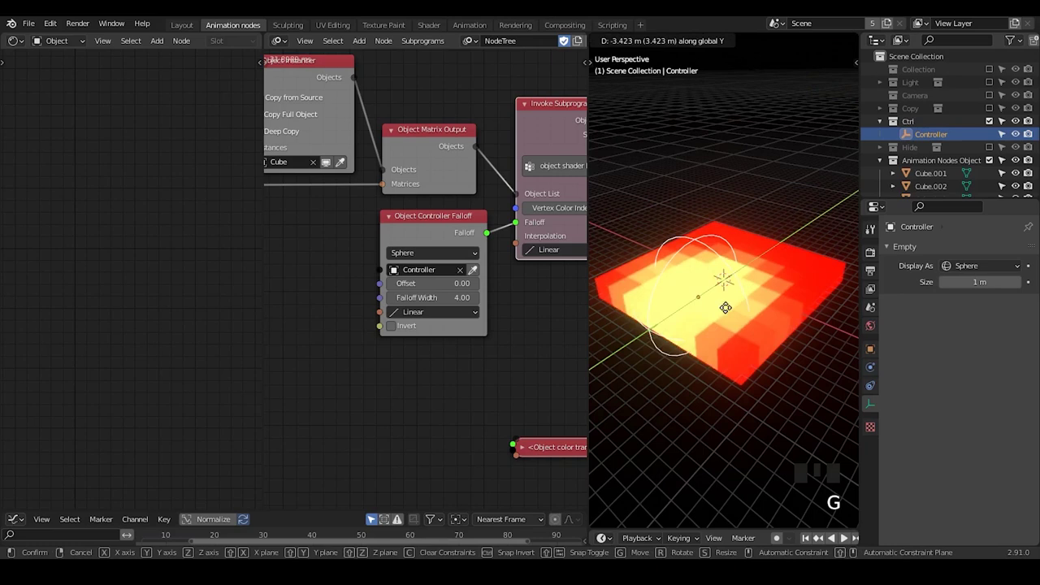
left_click(743, 280)
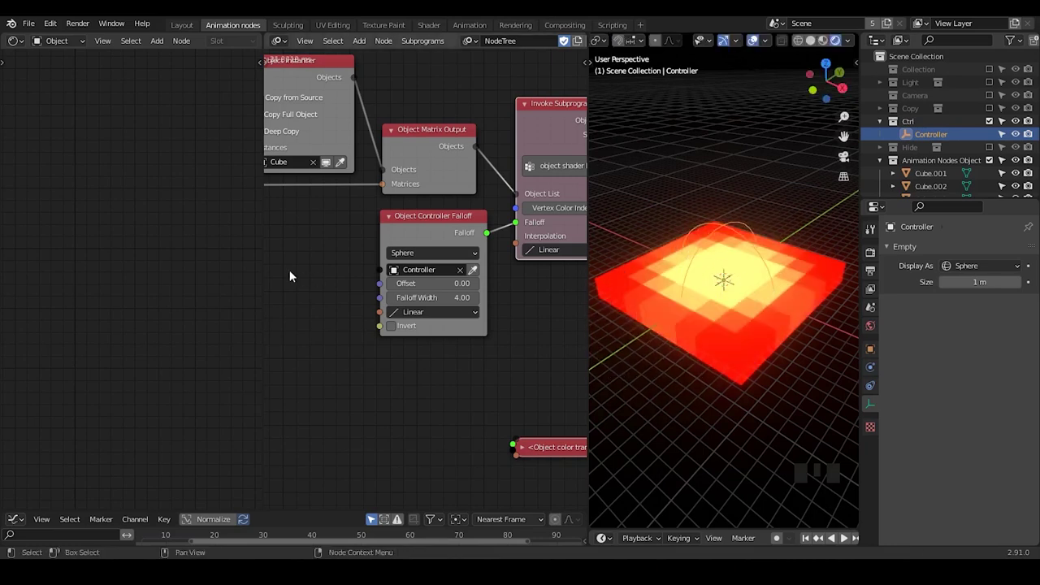
Join the shader editor back into the node tree and pan to the Controller falloff and subprogram.
left_click_drag(259, 253, 56, 271)
middle_click_drag(161, 245, 238, 274)
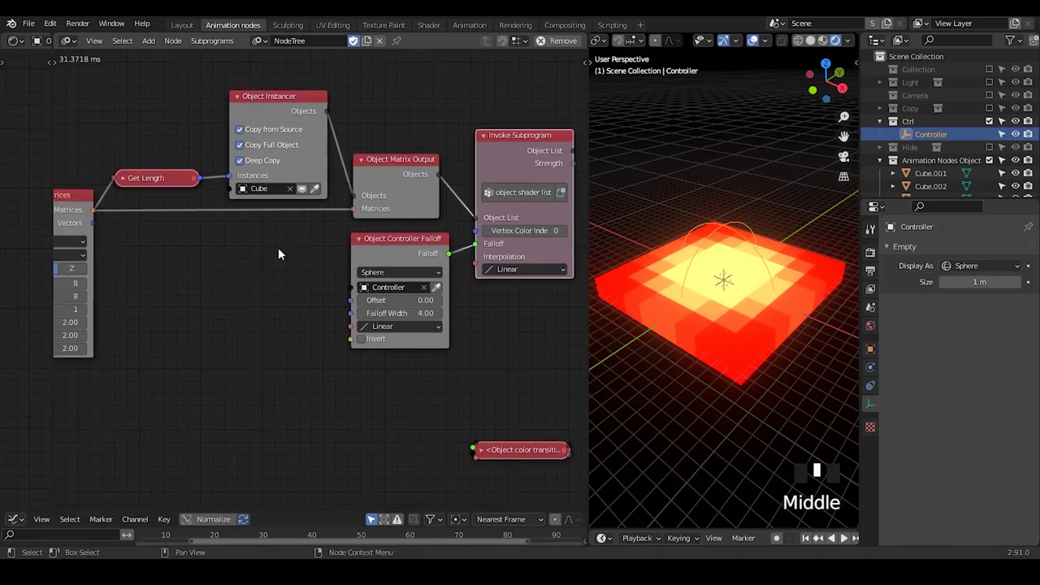
middle_click_drag(305, 259, 294, 260)
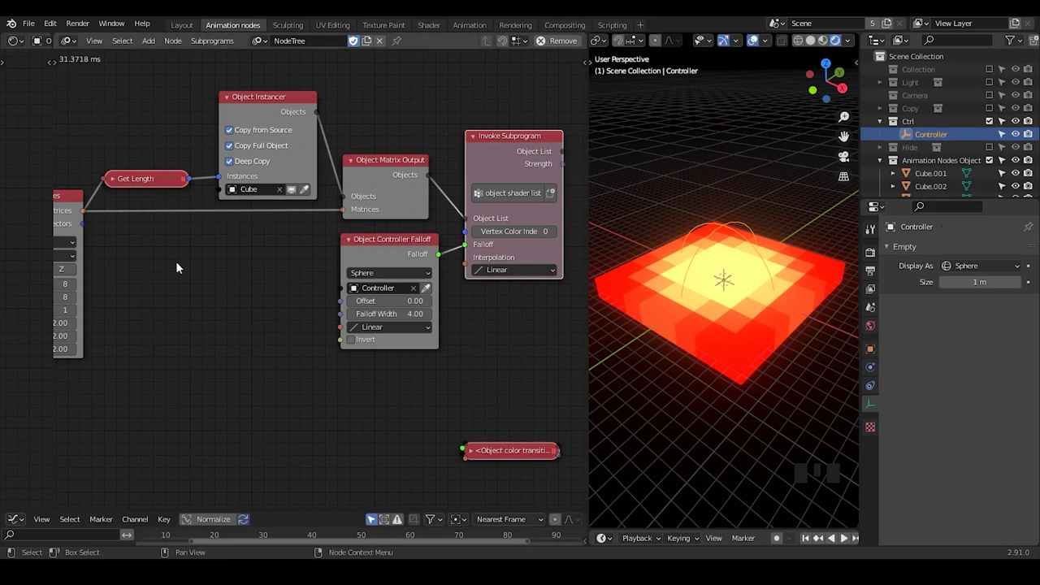
middle_click_drag(176, 266, 234, 237)
left_click(94, 255)
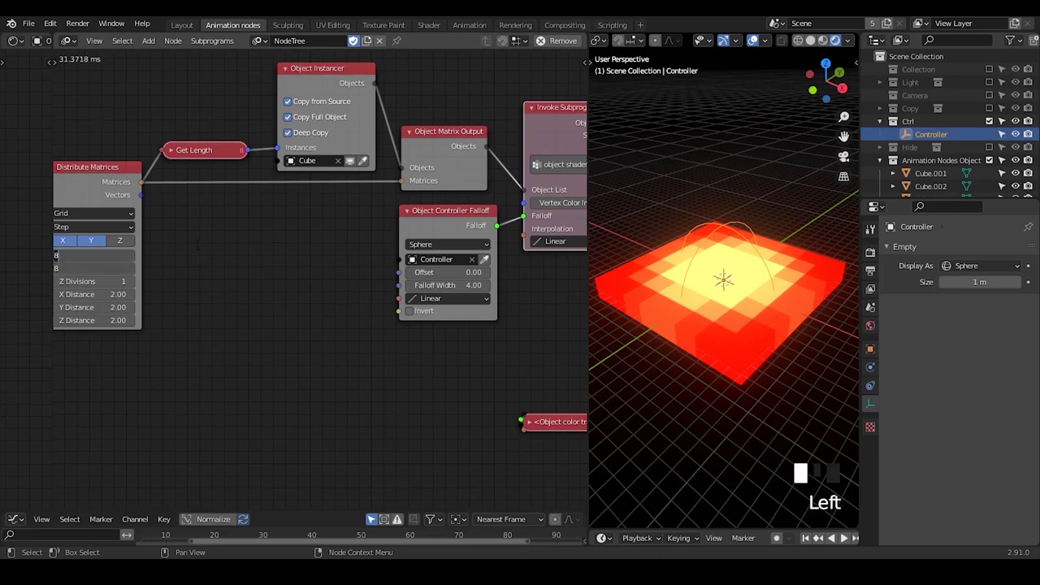
key("Return")
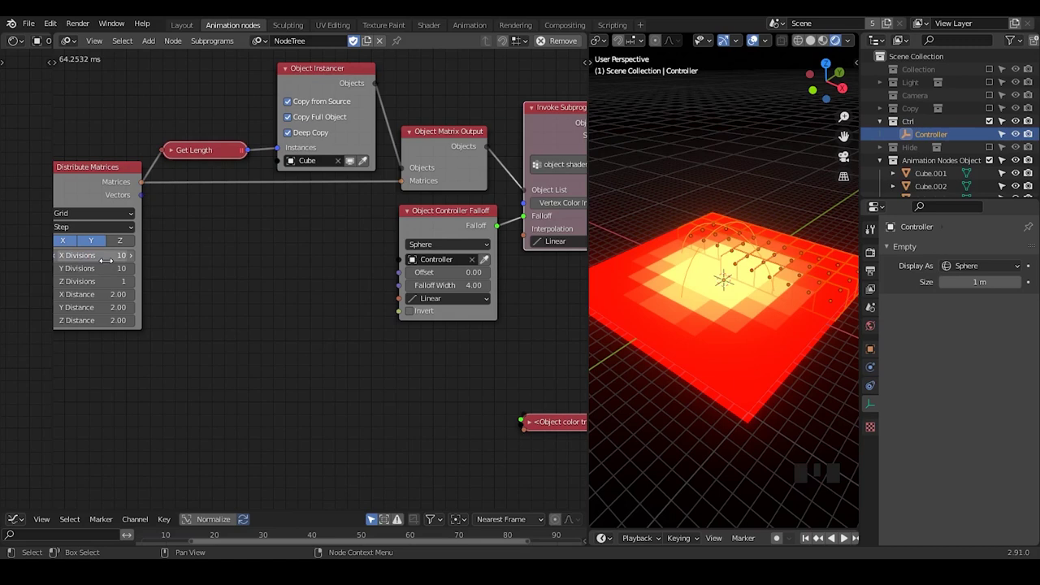
left_click_drag(106, 259, 105, 269)
type("8")
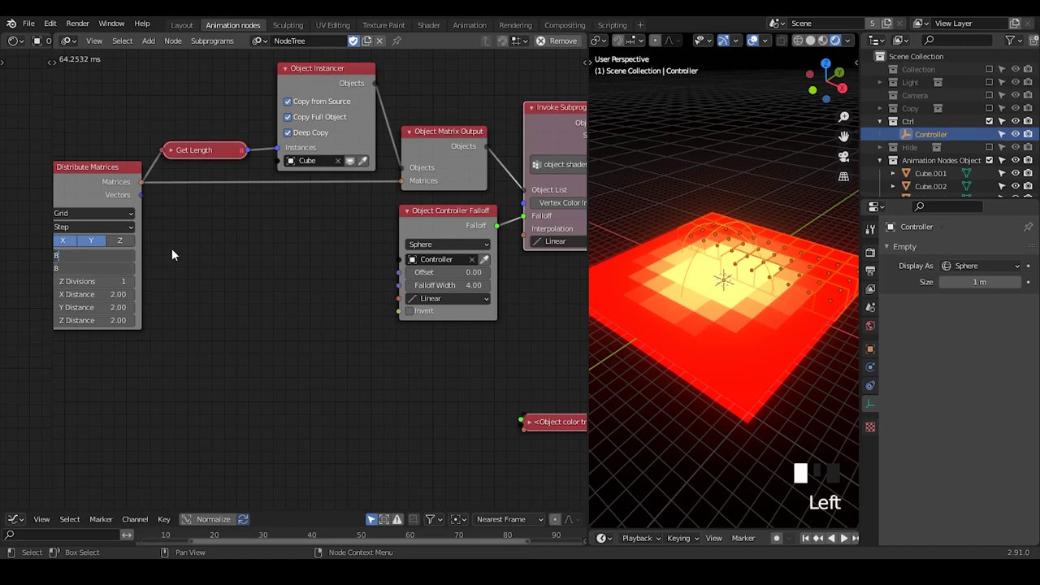
left_click(172, 255)
middle_click_drag(327, 259, 204, 232)
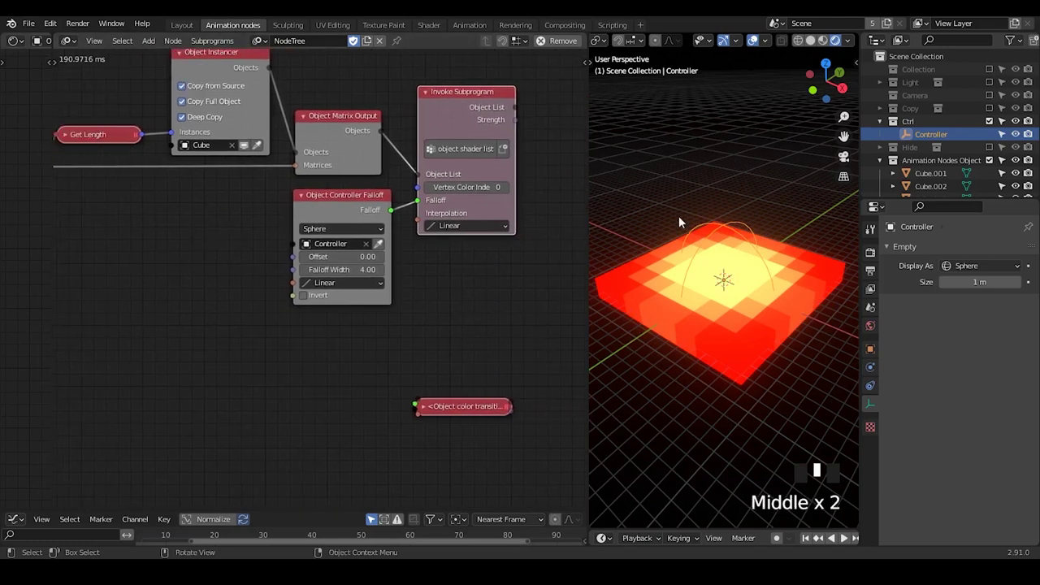
Reselect the Controller empty and cancel a started move, leaving it in place.
left_click(731, 223)
left_click(728, 231)
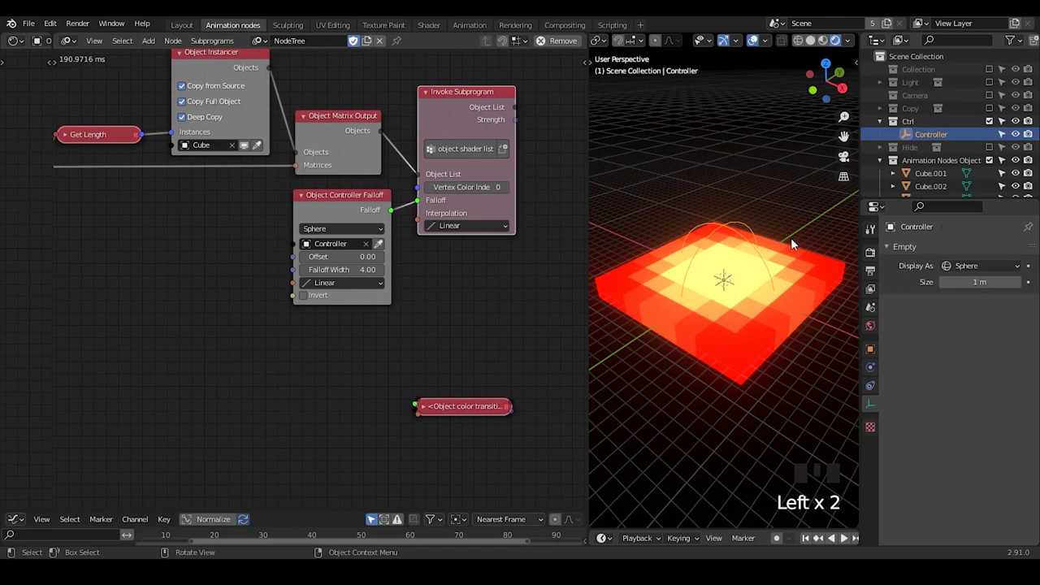
key("g")
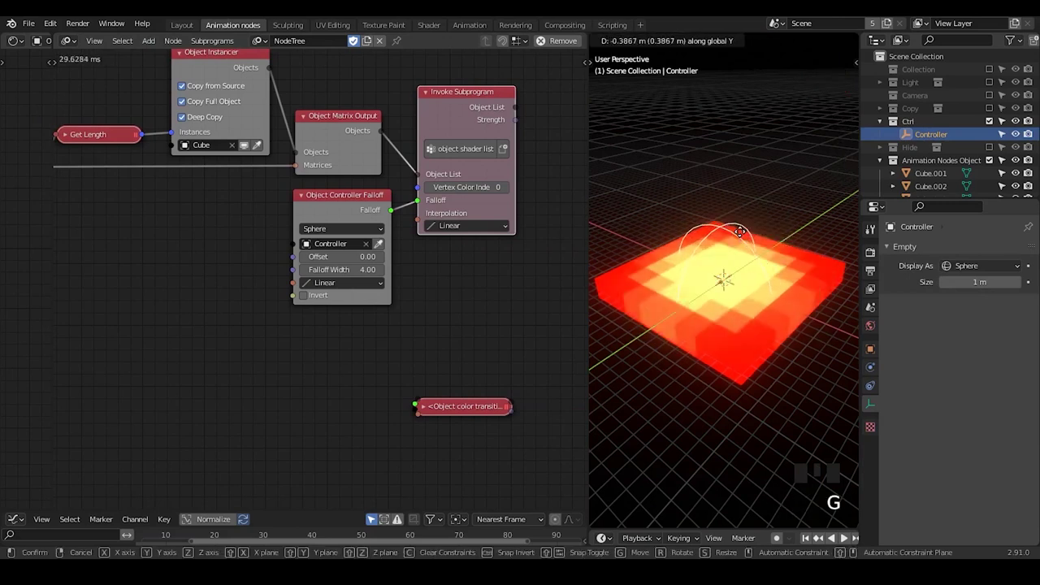
right_click(725, 292)
Make grid cube Cube.008 active and collapse Vertex Groups to reveal its Col vertex colour layer.
left_click(728, 294)
left_click(686, 304)
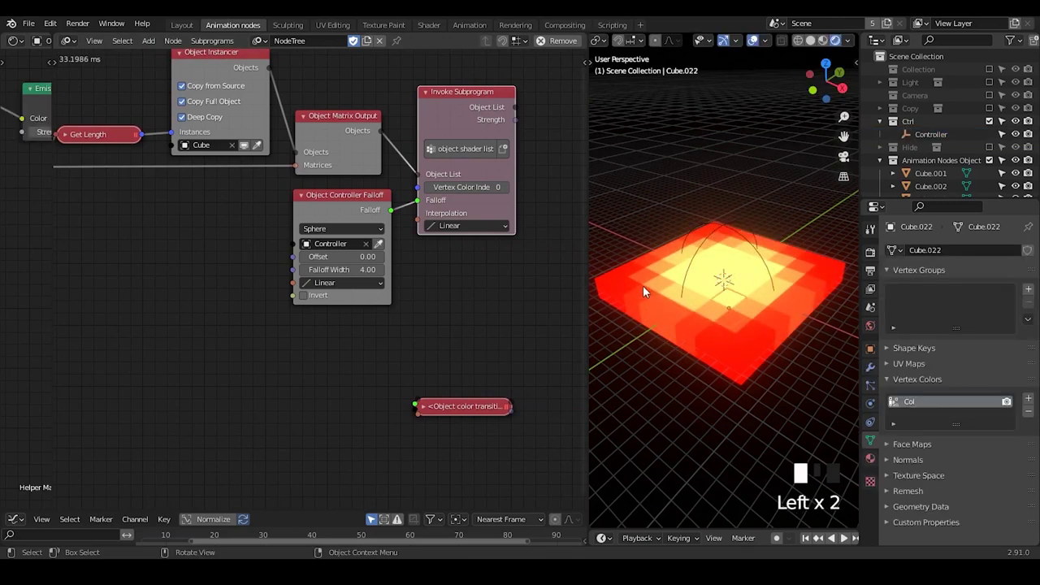
middle_click_drag(683, 299, 688, 293, "shift")
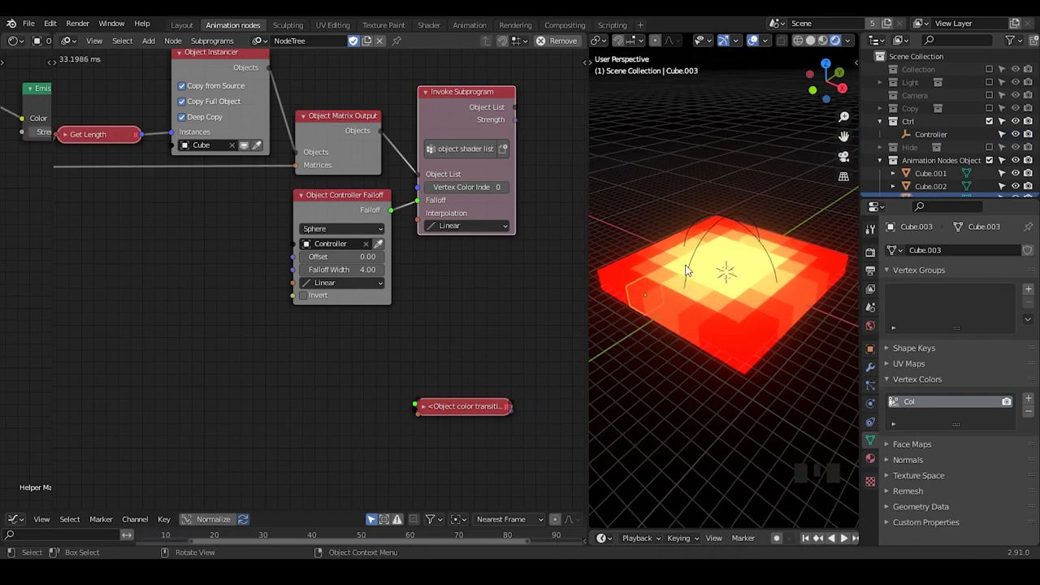
left_click(697, 311)
left_click(741, 334)
left_click(746, 346)
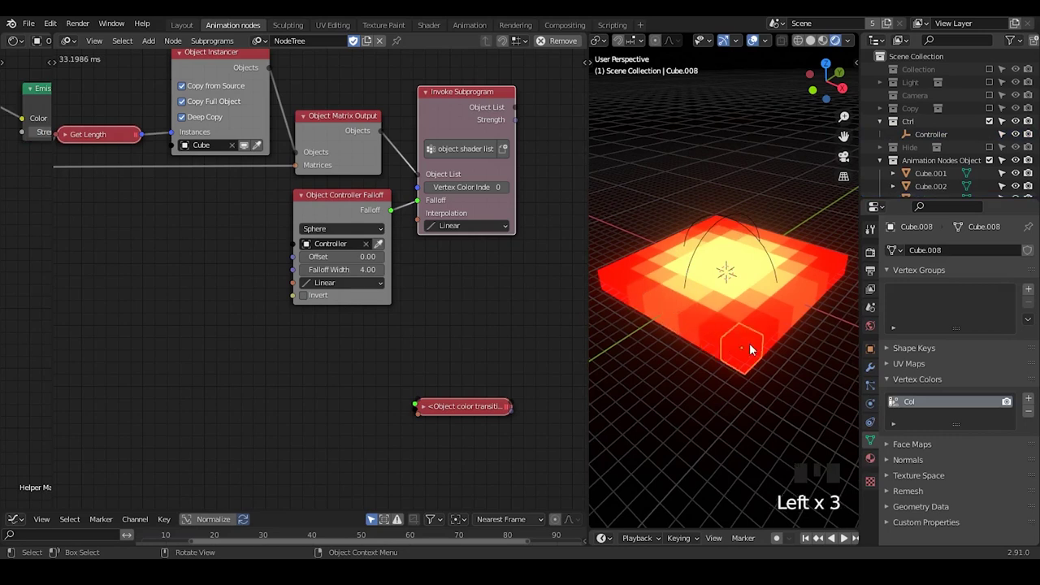
left_click(936, 271)
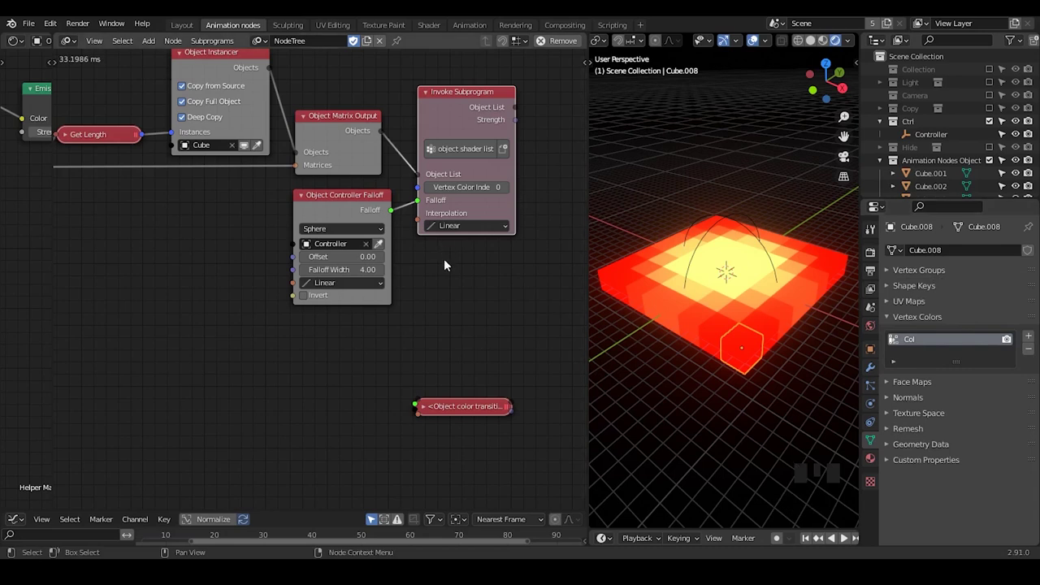
Expand the collapsed 'Object color transition' node, move it up beside the others and widen it.
middle_click_drag(444, 258, 416, 258)
left_click(395, 406)
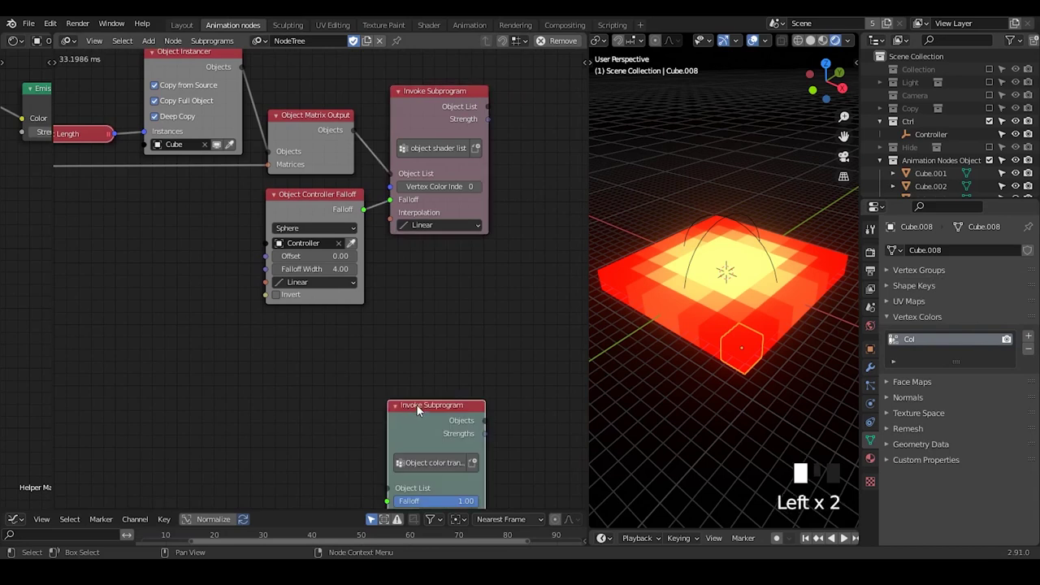
left_click_drag(406, 406, 406, 260)
middle_click_drag(425, 266, 350, 236)
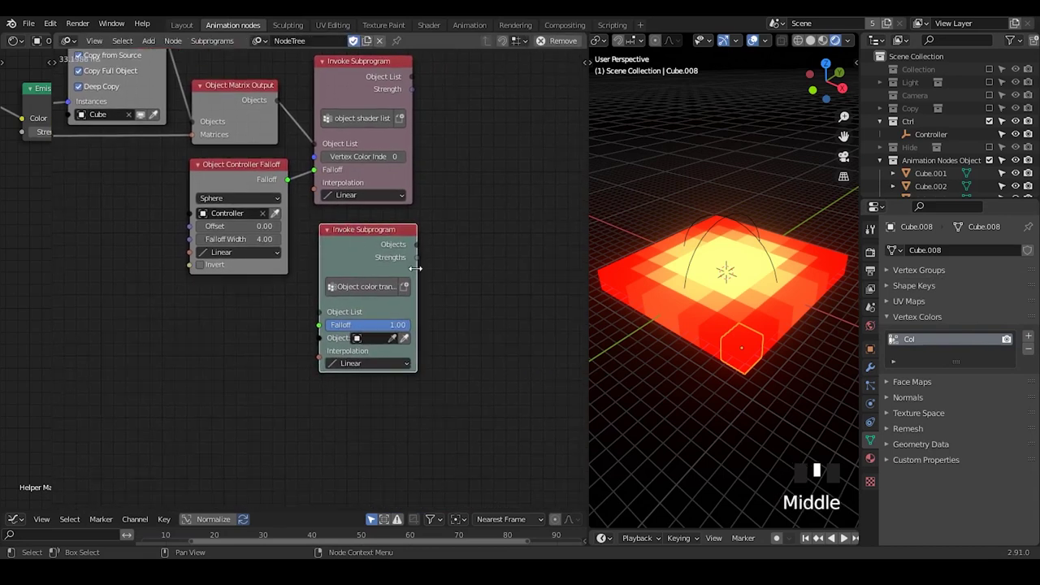
left_click_drag(419, 273, 457, 269)
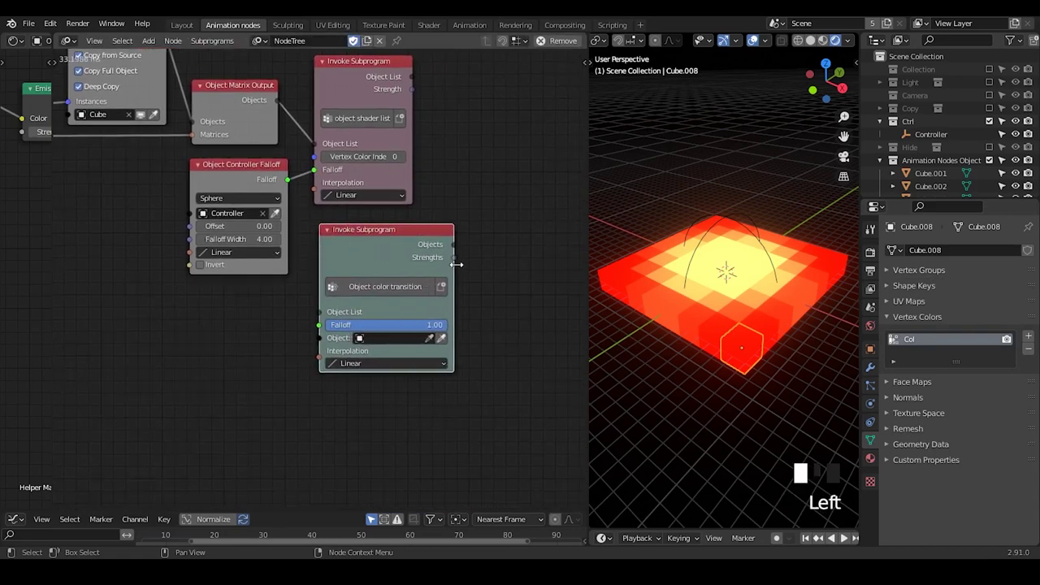
left_click_drag(386, 242, 420, 235)
middle_click_drag(413, 244, 417, 278)
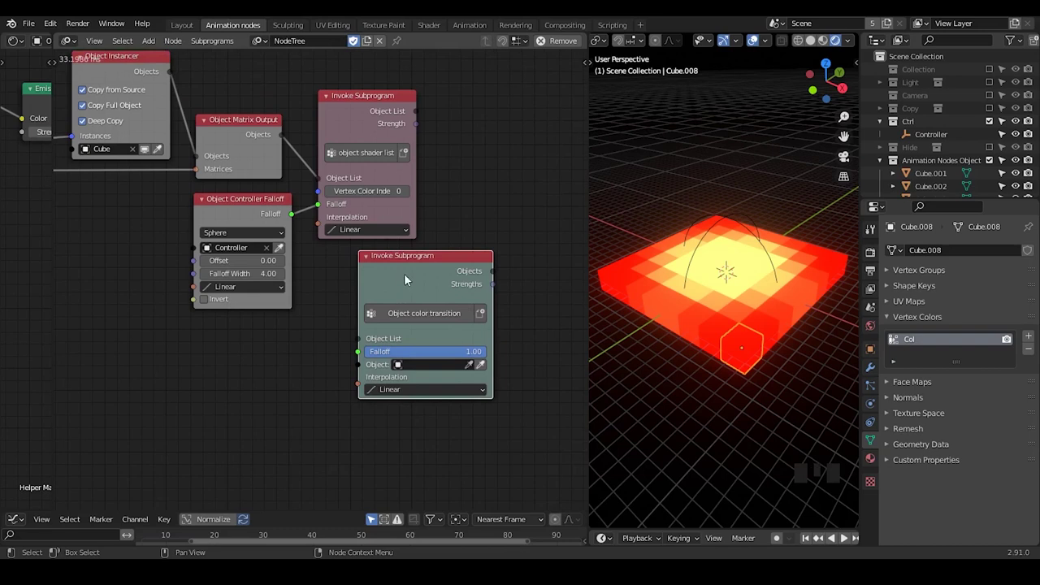
Collapse the object shader list node, shift it right and cut its Objects link.
left_click(326, 96)
left_click_drag(326, 98, 369, 102)
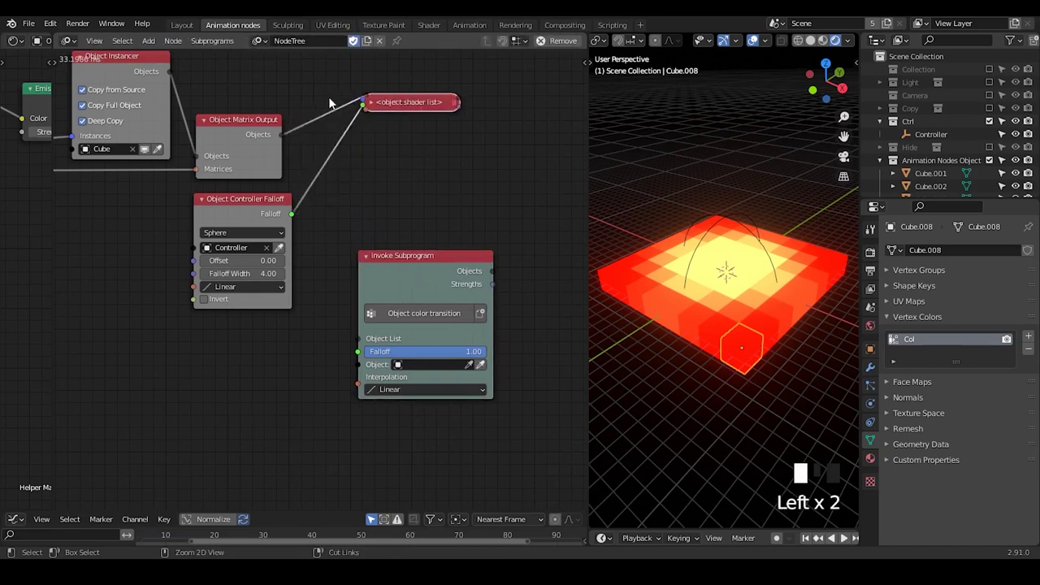
right_click_drag(329, 103, 330, 126, "ctrl")
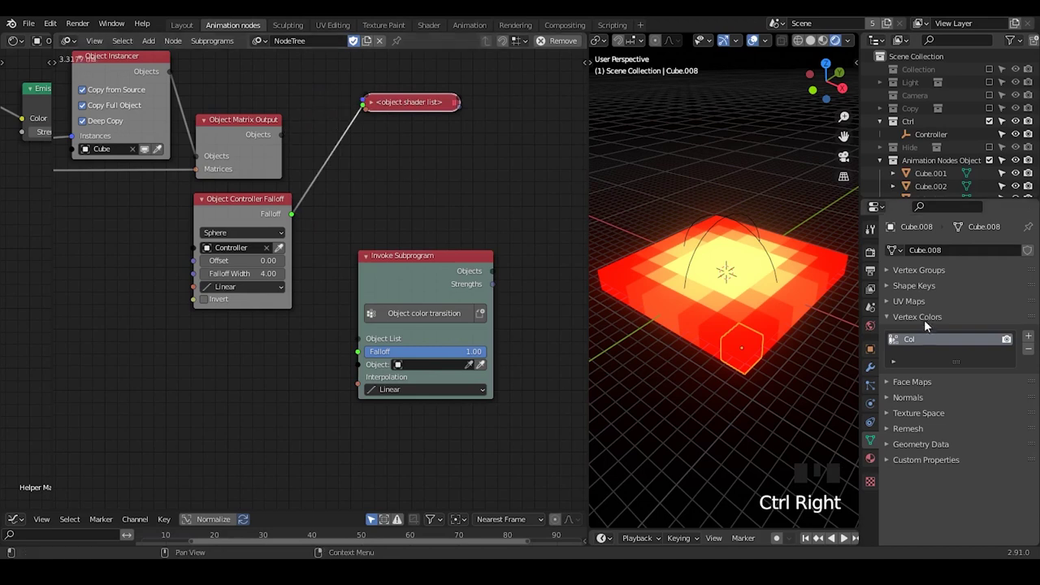
Show the cube's Object properties with Transform collapsed and Viewport Display expanded.
left_click(870, 348)
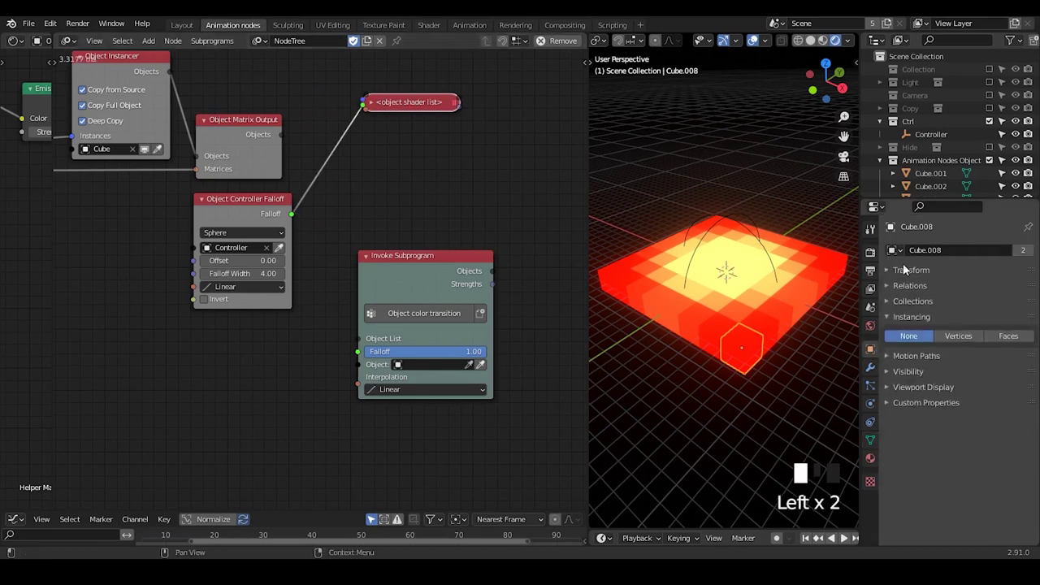
left_click(904, 269)
left_click(922, 386)
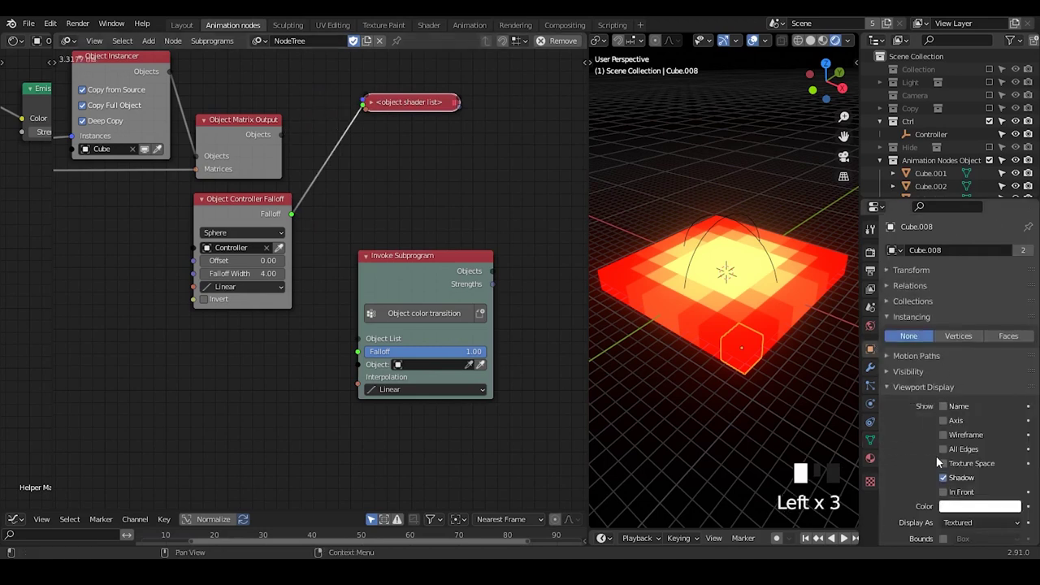
scroll(938, 471, "down", 2)
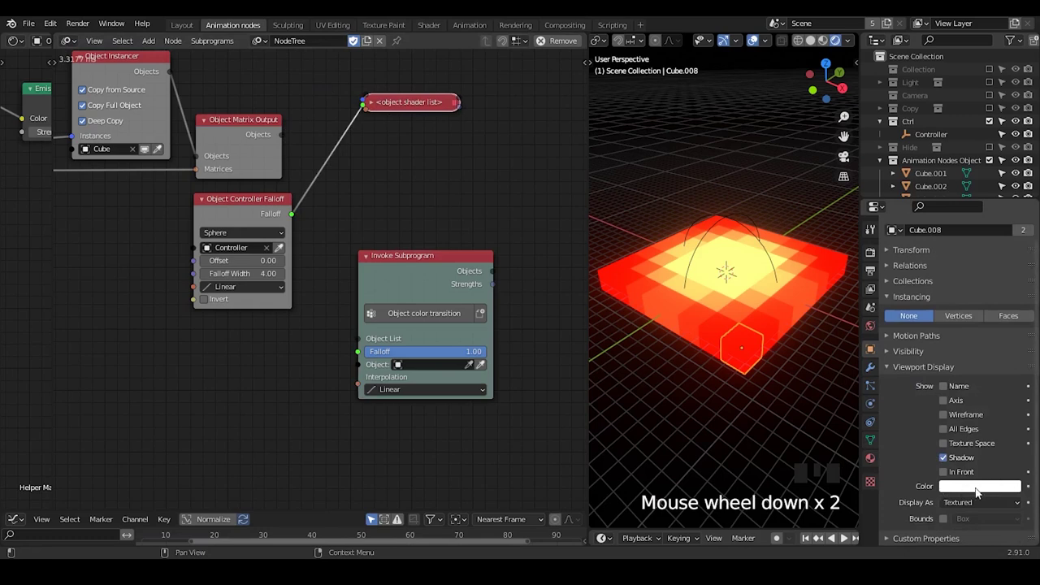
Link the instanced objects to Object List and the Controller falloff to Falloff on the transition node.
left_click_drag(279, 142, 362, 341)
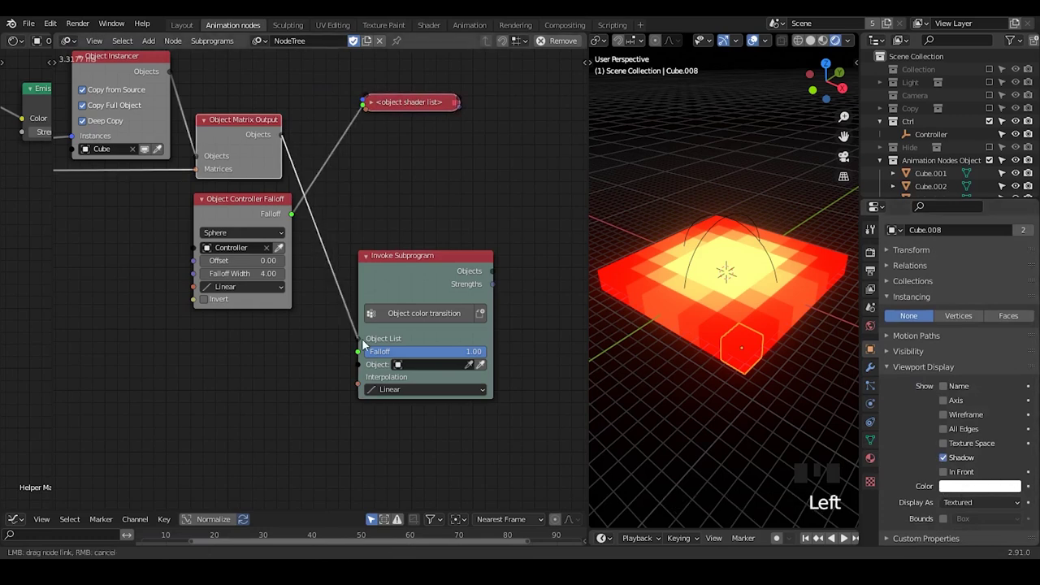
left_click_drag(393, 271, 393, 270)
left_click_drag(393, 271, 414, 184)
left_click_drag(291, 213, 377, 266)
left_click_drag(453, 188, 416, 184)
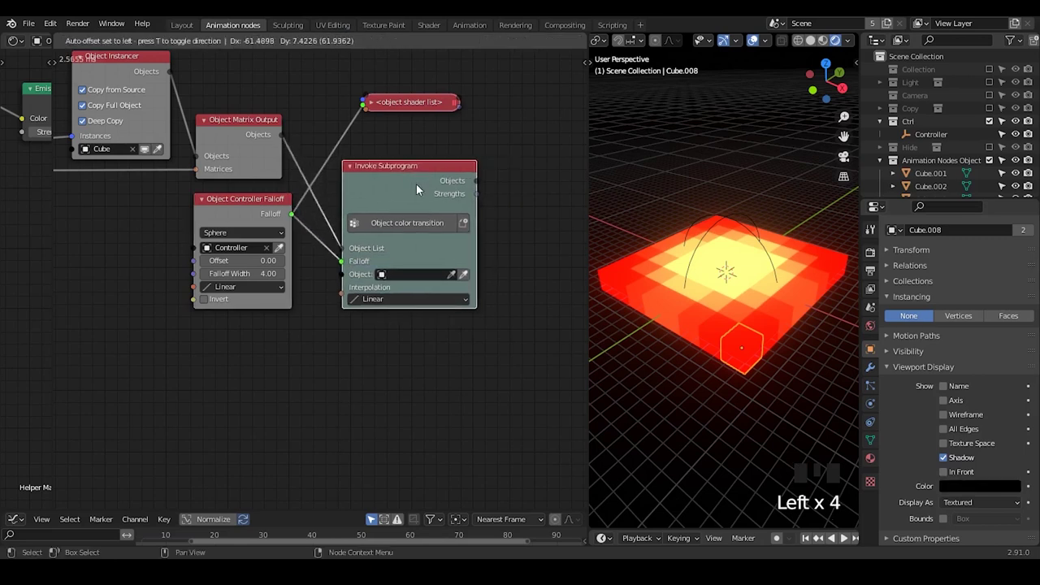
Select several grid cubes and the controller sphere to compare their viewport colours.
left_click(741, 269)
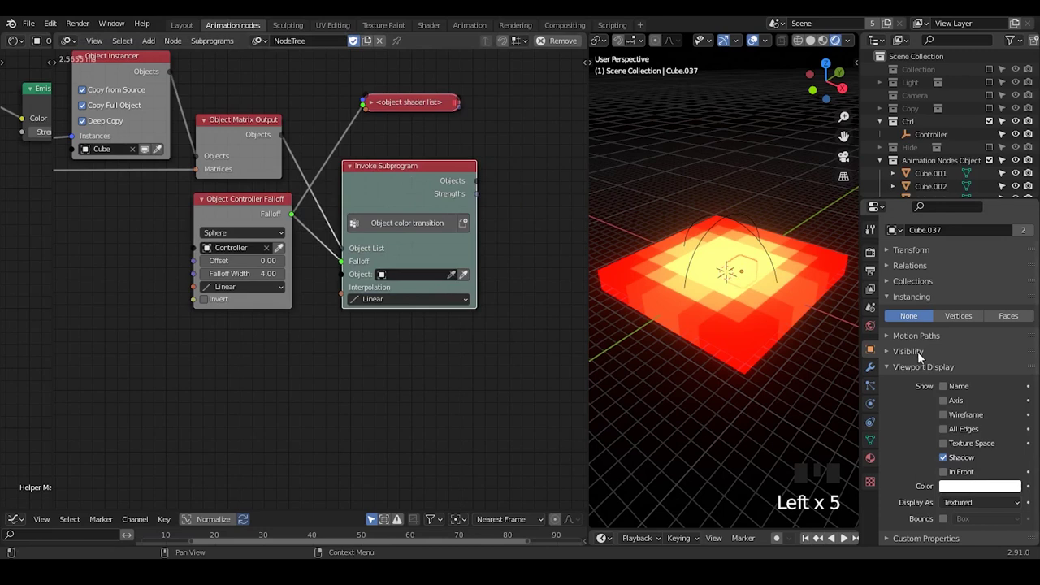
left_click(761, 340)
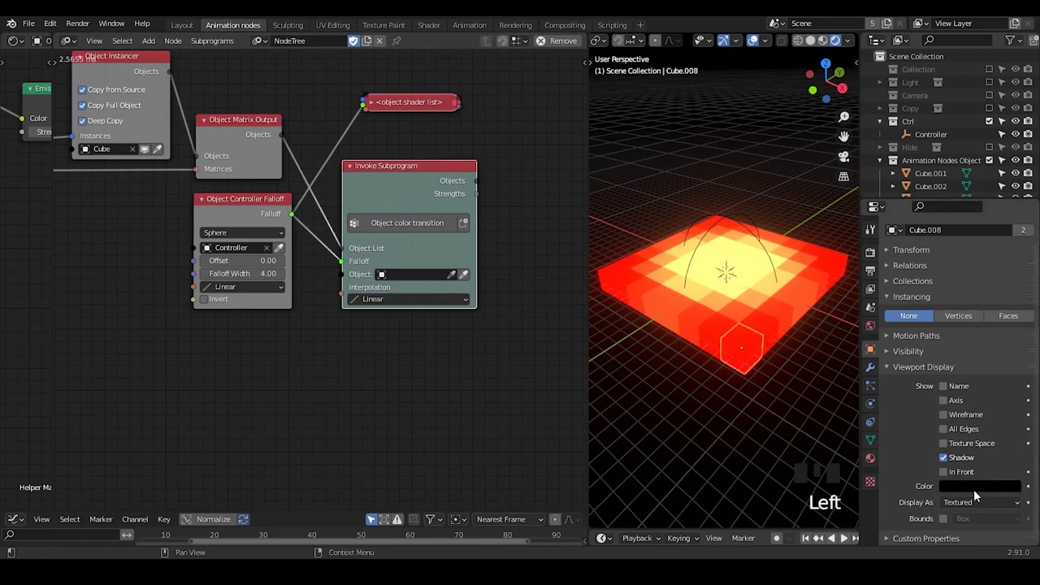
left_click(797, 299)
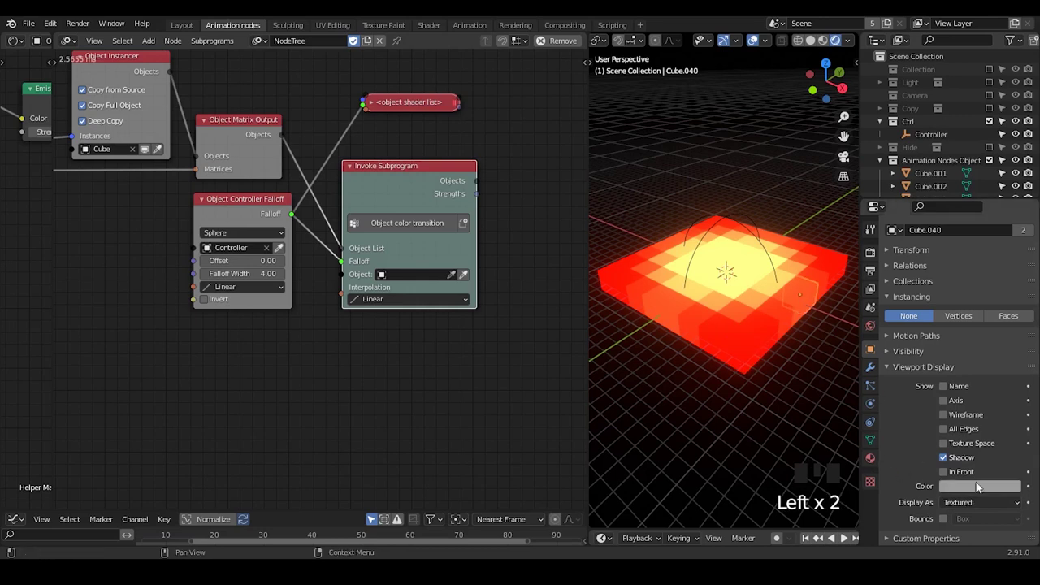
left_click(771, 286)
left_click(792, 287)
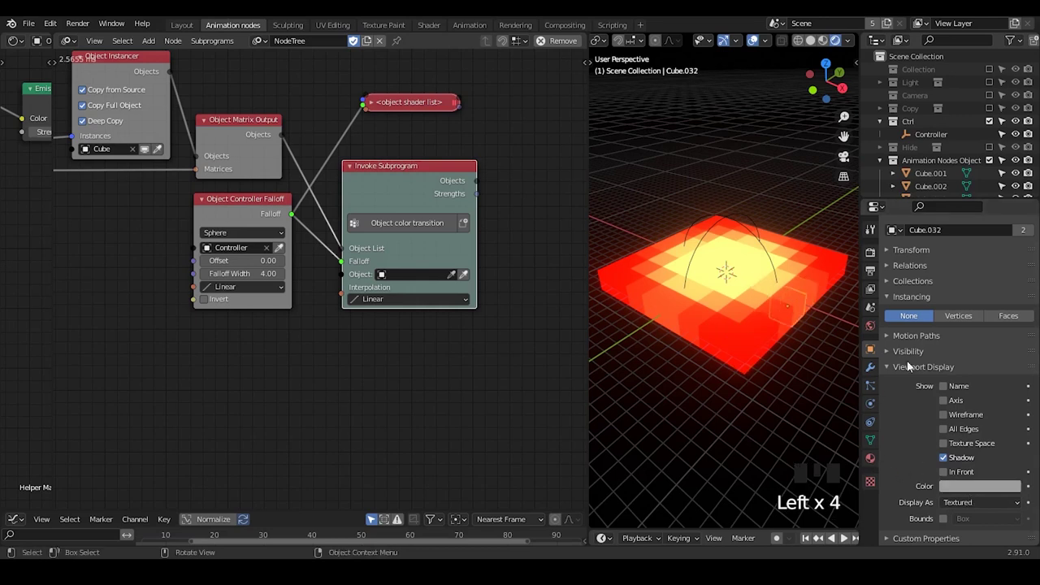
left_click(801, 332)
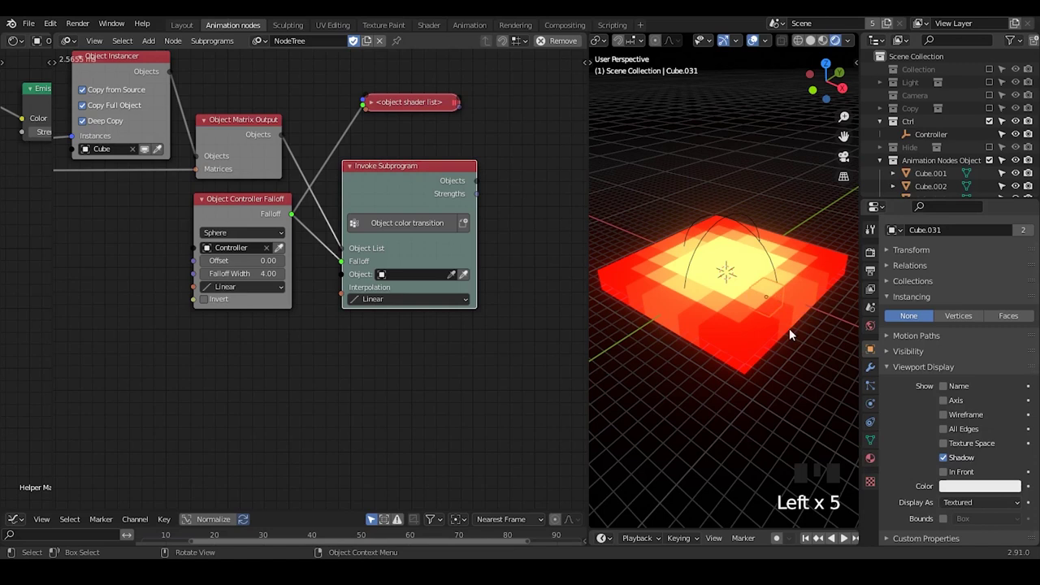
left_click(732, 220)
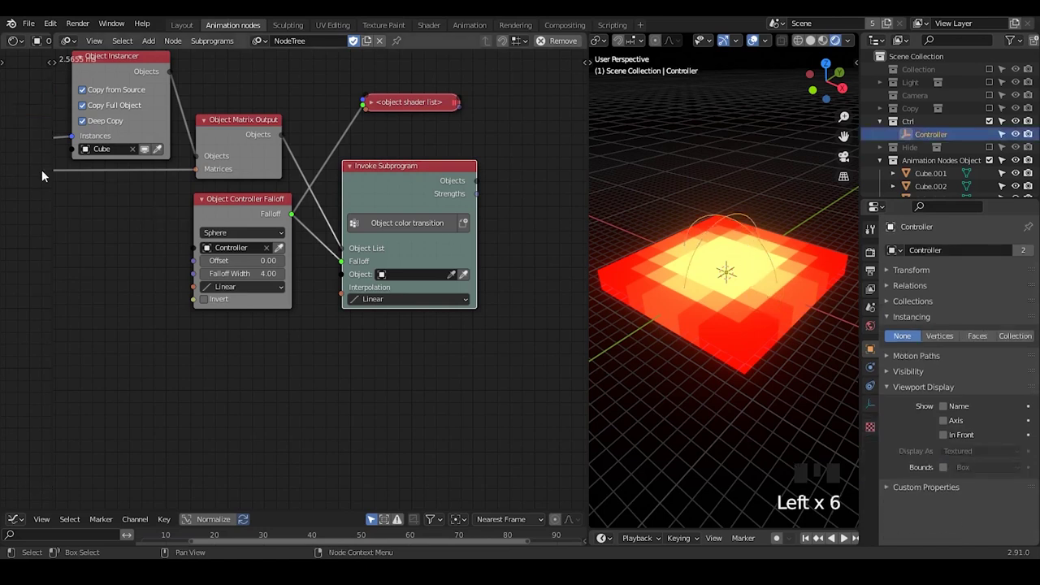
In a side Shader Editor, connect the cube material's Object Info Color to the Mix factor.
left_click(289, 187)
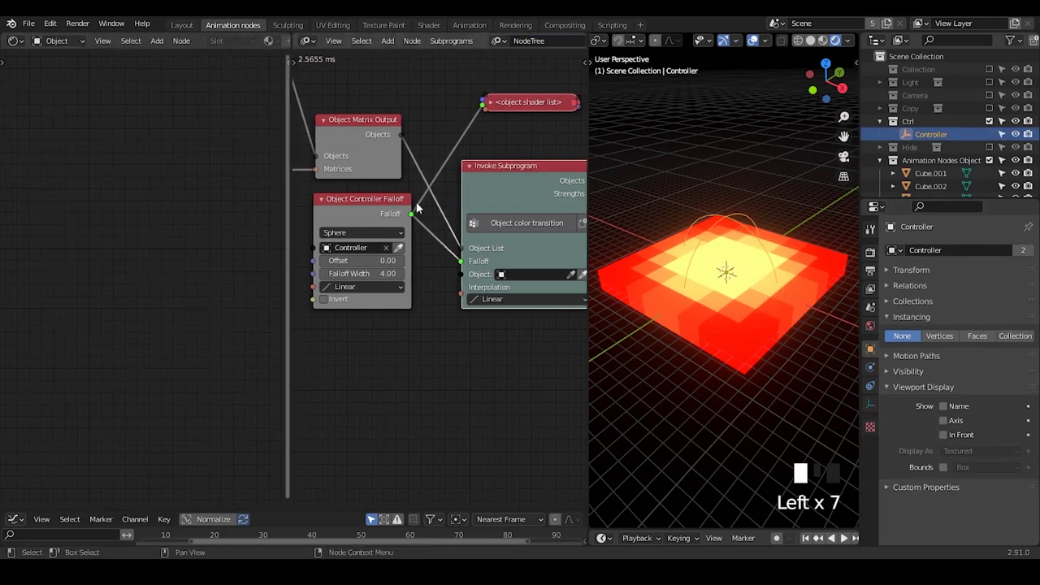
left_click(729, 300)
middle_click_drag(97, 236, 116, 209)
left_click_drag(115, 209, 94, 207)
left_click_drag(106, 112, 166, 126)
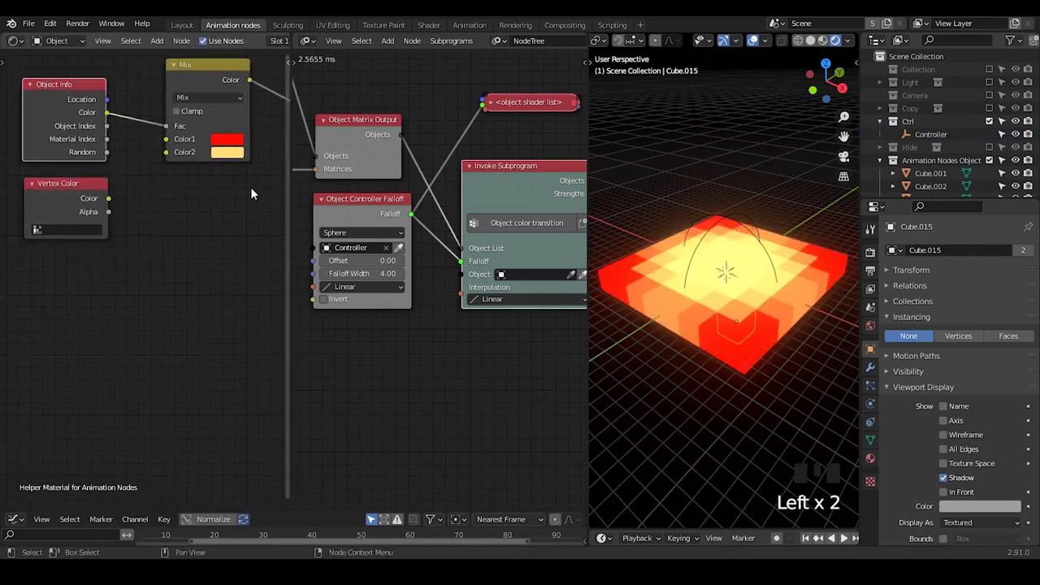
Move the Controller along X to the grid's centre to test the red-to-yellow blend.
left_click(735, 240)
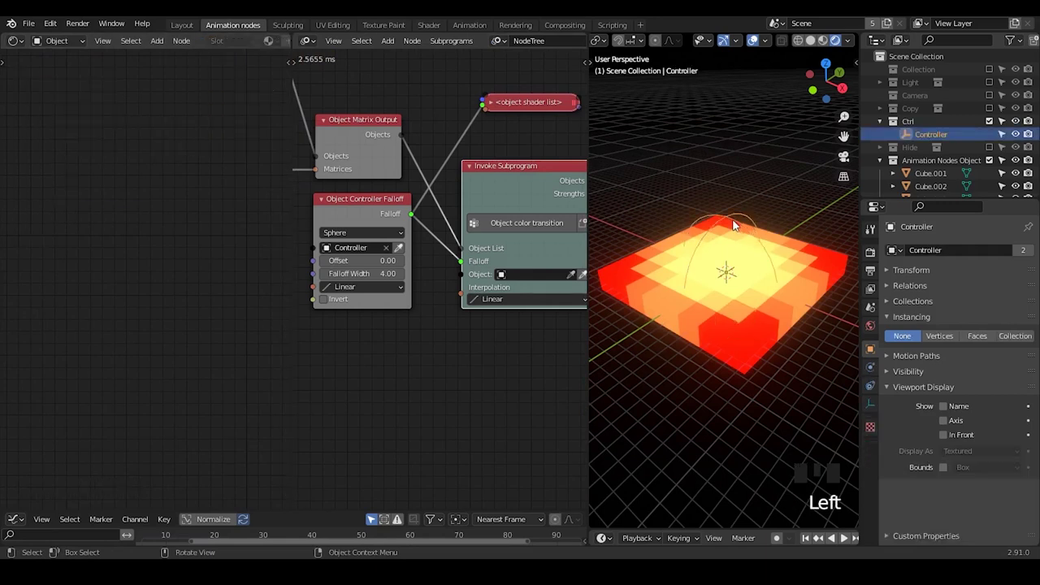
key("g")
key("x")
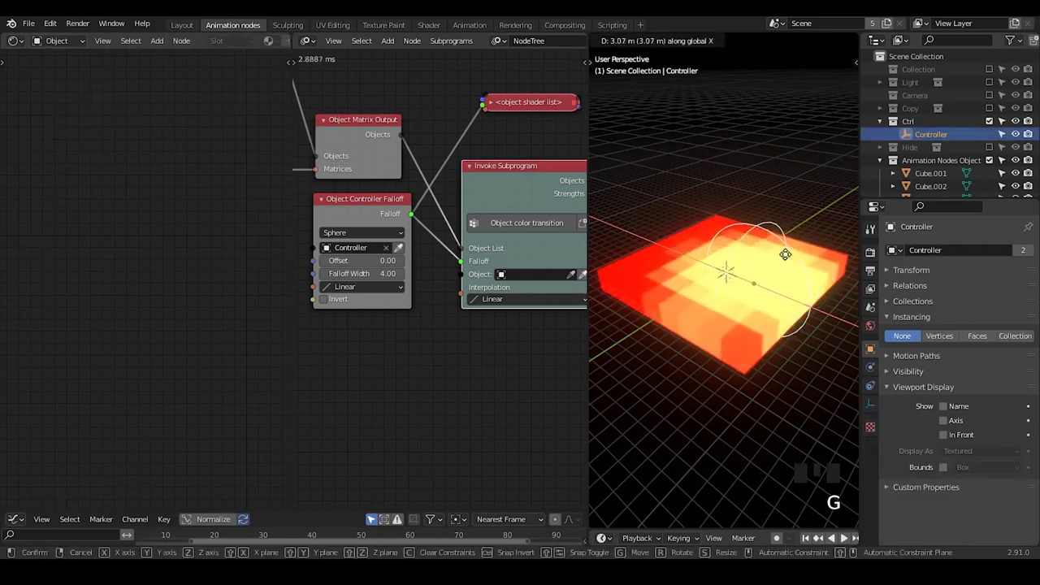
left_click(731, 231)
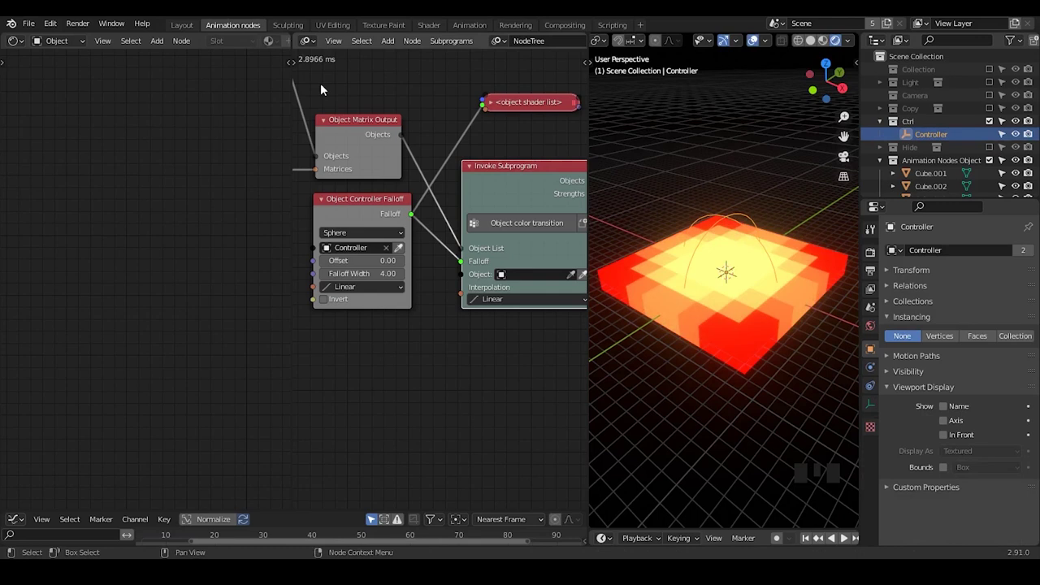
mouse_move(286, 112)
left_mouse_down()
mouse_move(185, 118)
mouse_move(287, 110)
left_mouse_up()
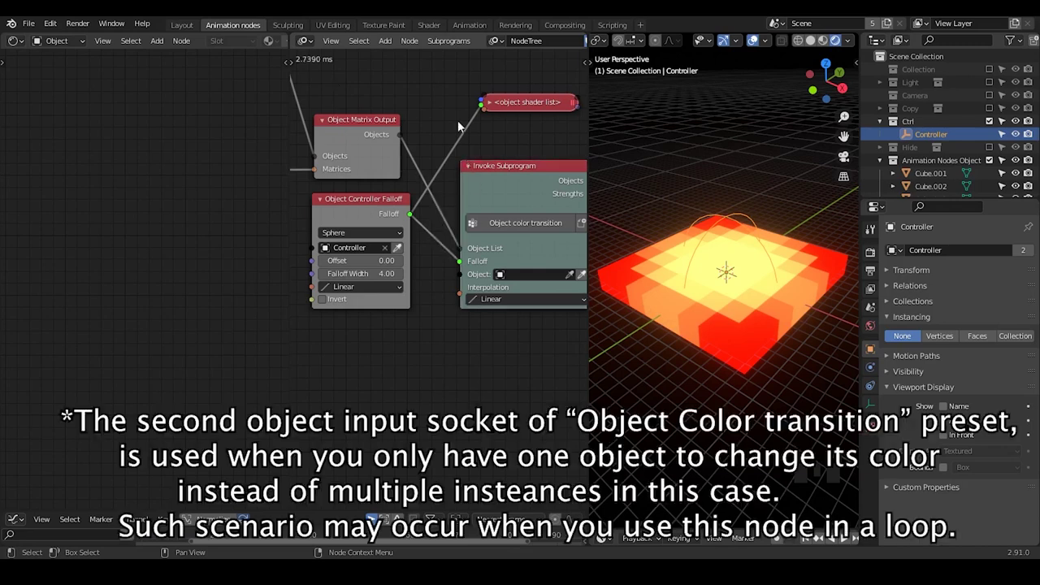
Expand the object shader list node and place it directly above the Object color transition node.
left_click(489, 103)
middle_click_drag(489, 105, 438, 187)
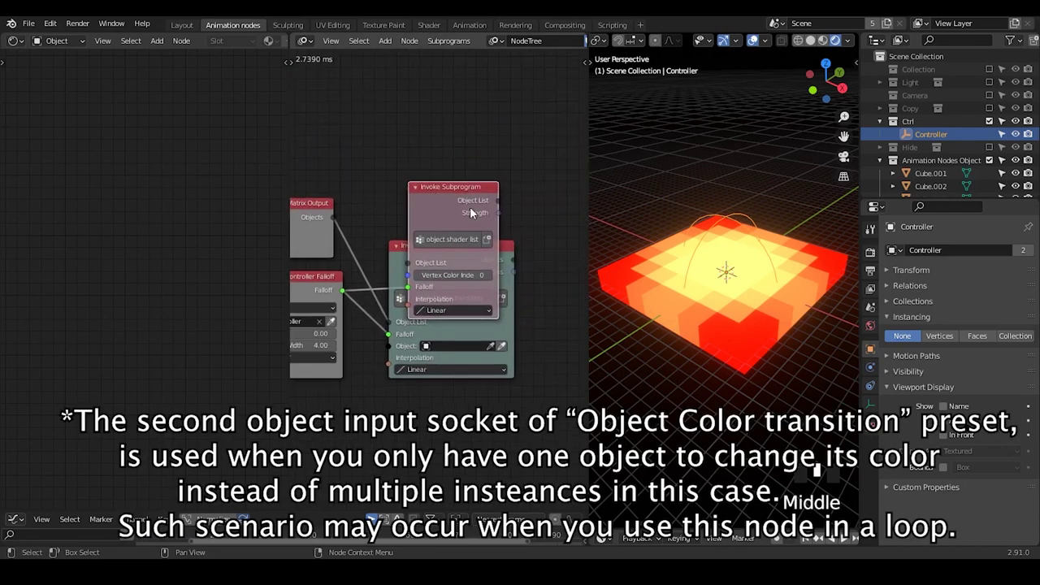
left_click_drag(508, 243, 510, 152)
middle_click_drag(513, 238, 479, 224)
left_click_drag(444, 209, 446, 216)
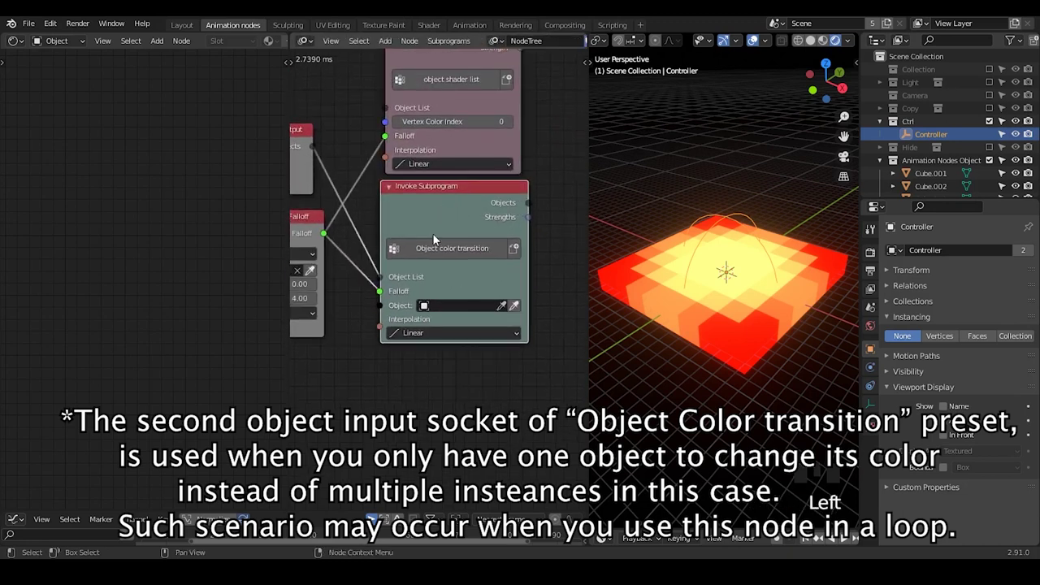
middle_click_drag(432, 220, 447, 265)
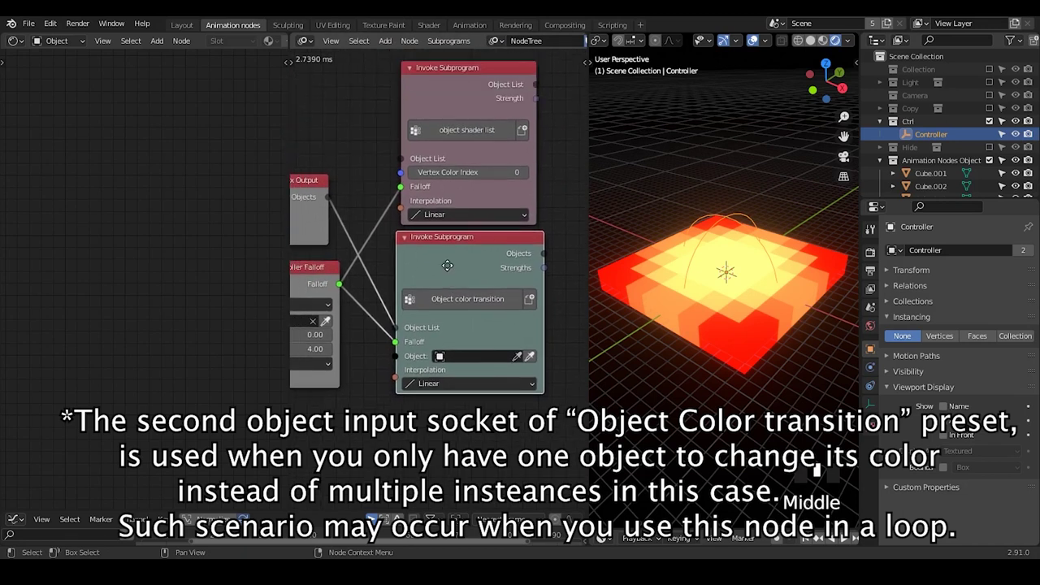
left_click(460, 93)
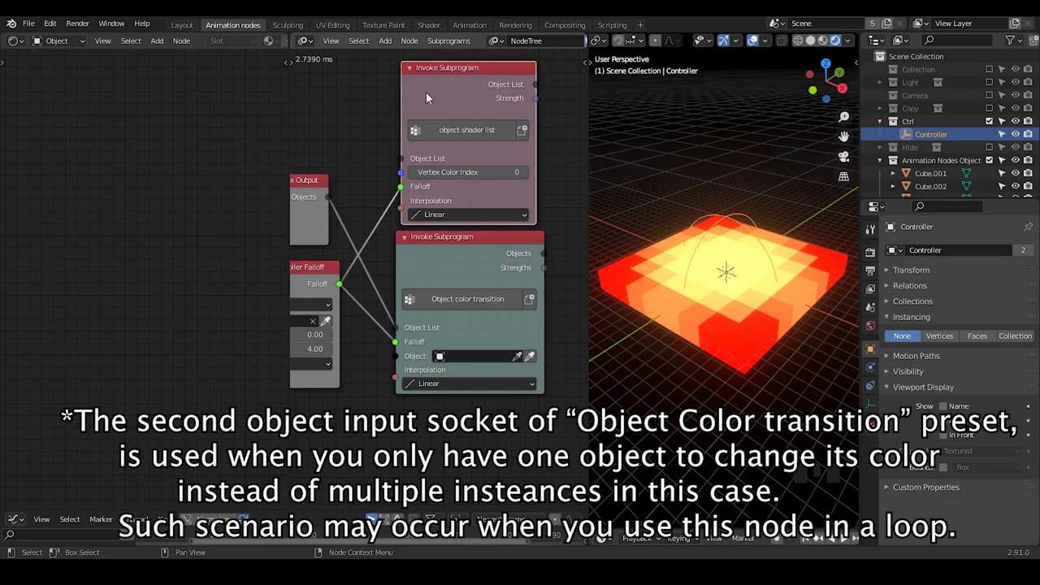
left_click(474, 99)
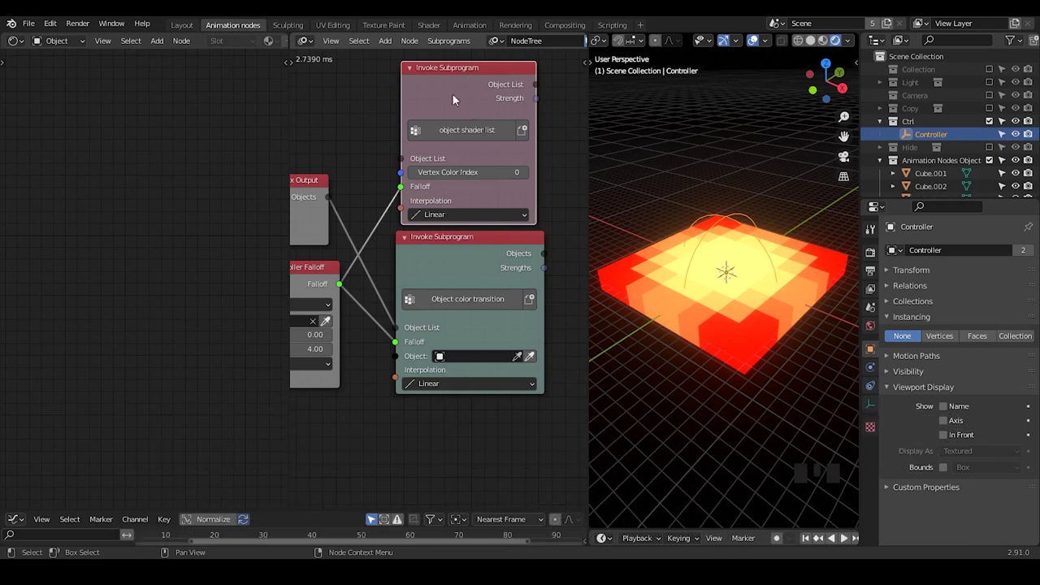
left_click(483, 268)
Show a grid cube's material, moving the Vertex Color node aside and widening the shader editor.
left_click(768, 287)
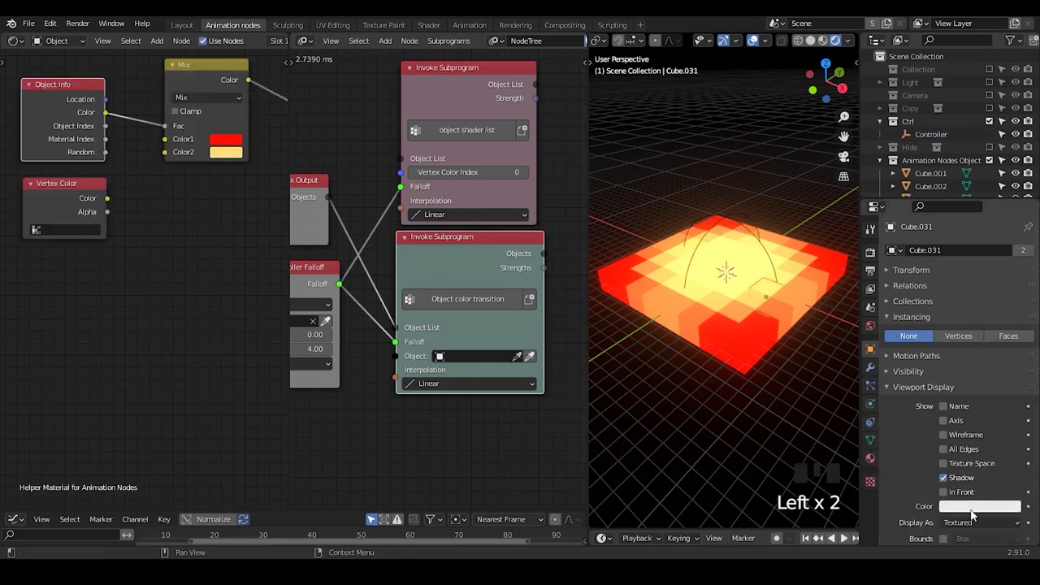
scroll(971, 492, "down", 1)
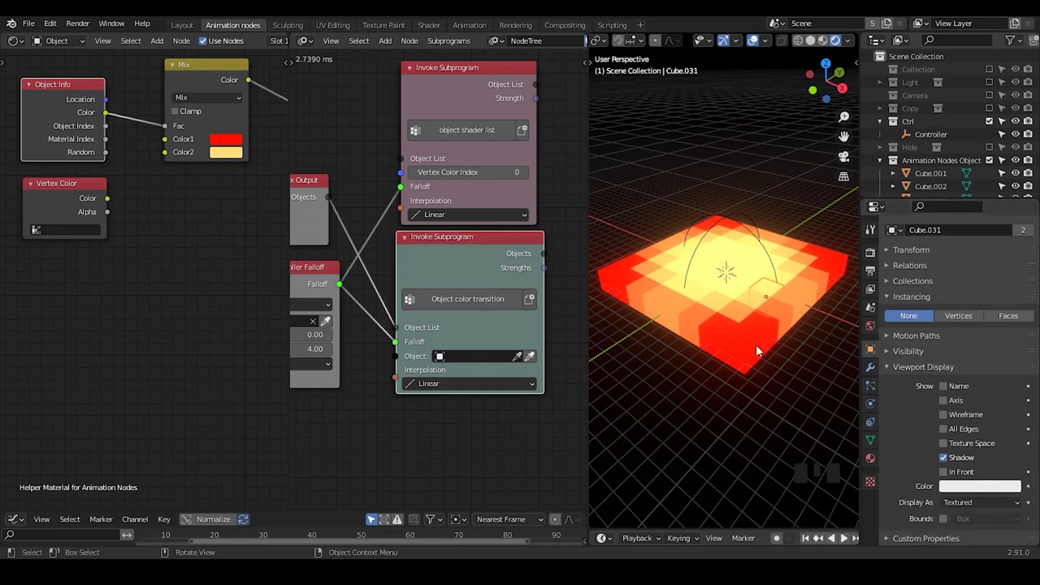
middle_click_drag(104, 119, 88, 142)
left_click_drag(61, 211, 58, 291)
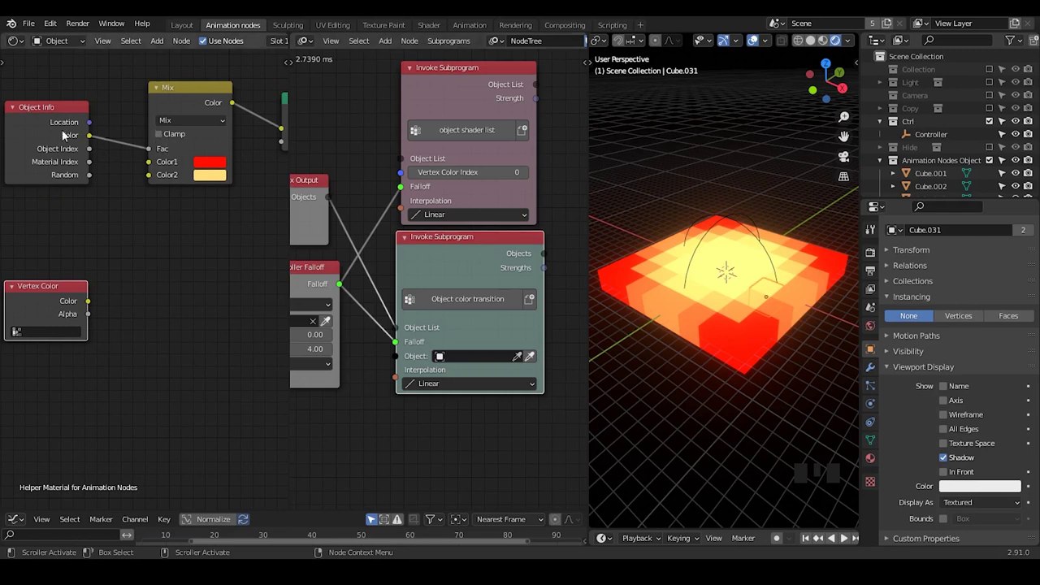
left_click_drag(84, 138, 190, 229)
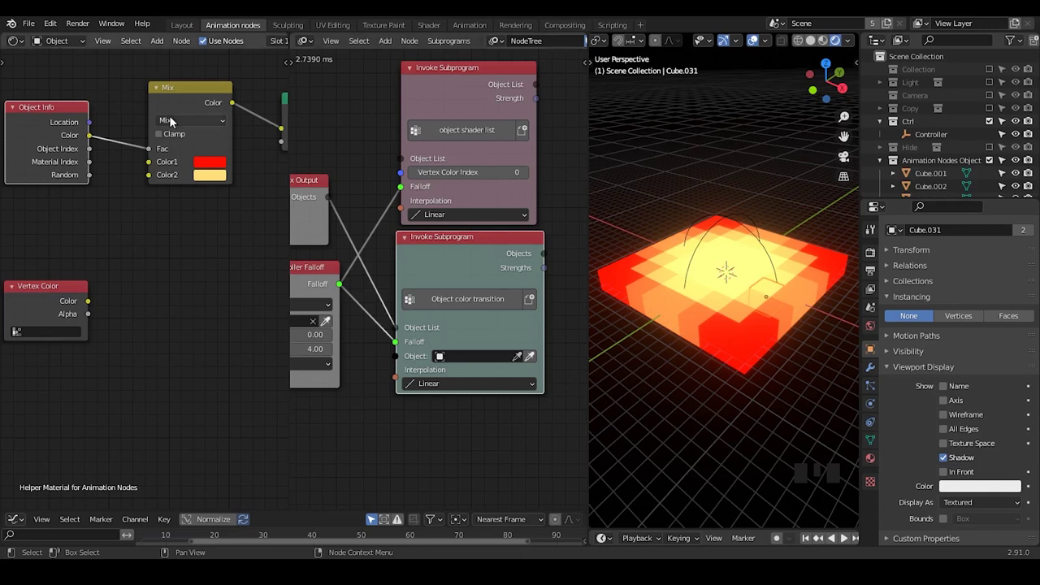
middle_click_drag(169, 119, 121, 124)
left_click_drag(289, 153, 449, 153)
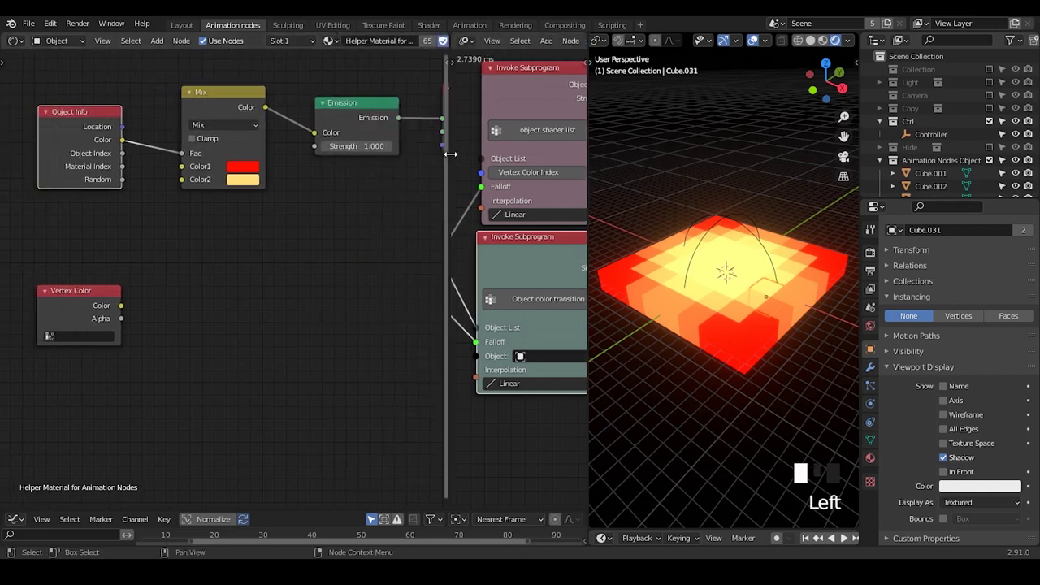
left_click_drag(217, 101, 197, 101)
Make two trial duplicates of the Mix node, then delete both copies.
key("shift+d")
left_click(311, 193)
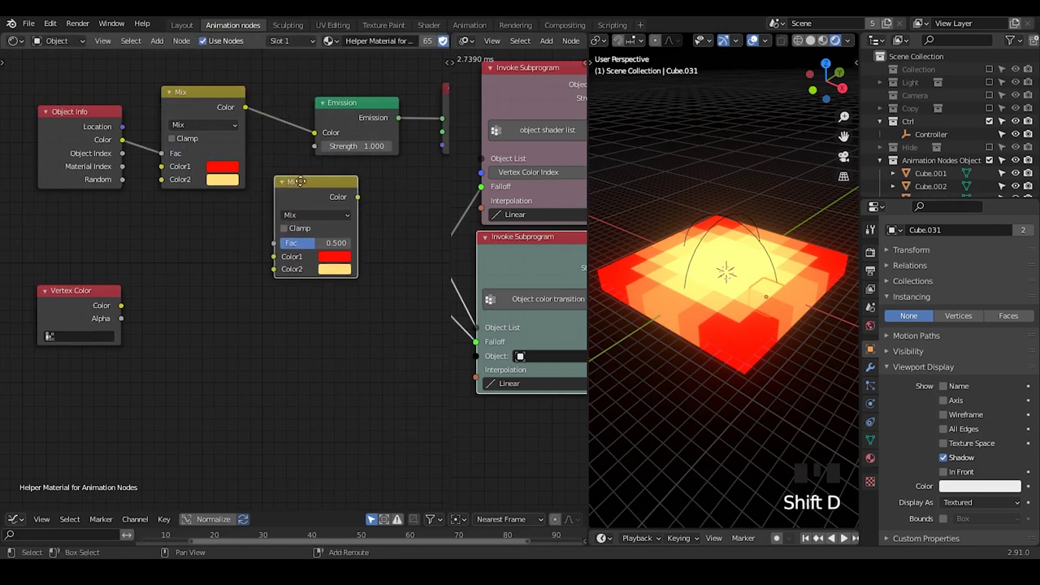
key("shift+d")
left_click(372, 246)
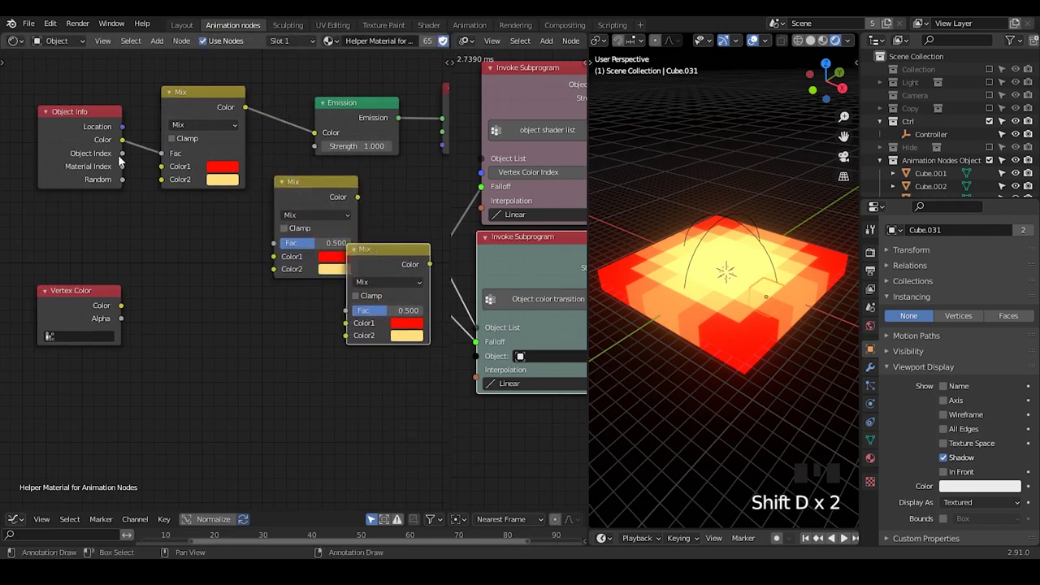
left_click_drag(118, 162, 273, 244)
left_click_drag(445, 496, 321, 244)
key("x")
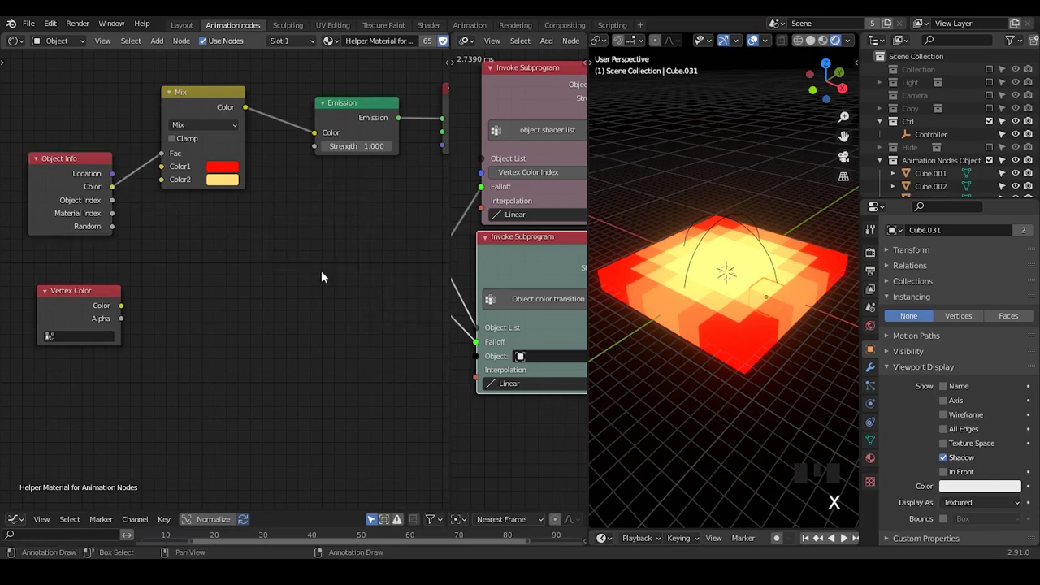
Put Mix and Object Info back in place and widen the Animation Nodes editor.
left_click_drag(196, 112, 220, 102)
left_click_drag(65, 159, 72, 115)
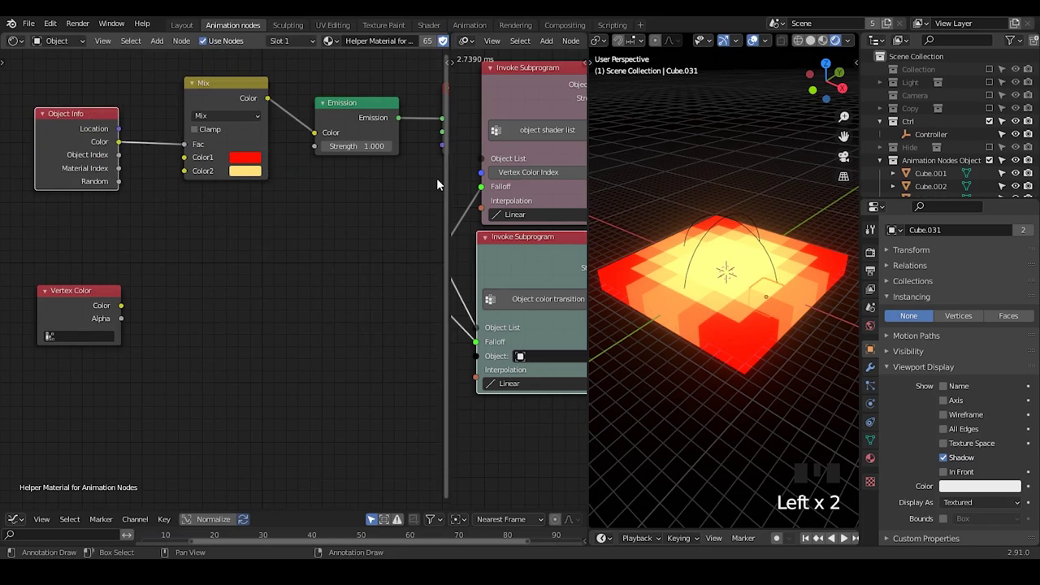
left_click_drag(449, 179, 262, 179)
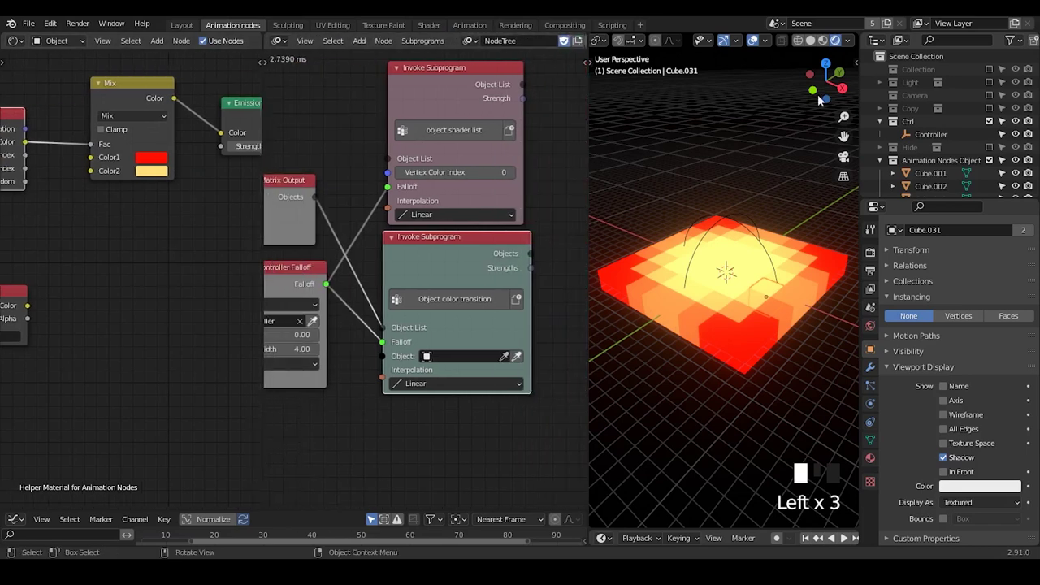
Include the Collection, select the source Cube and add vertex colour layers Col.001 and Col.002.
left_click(988, 70)
left_click(921, 82)
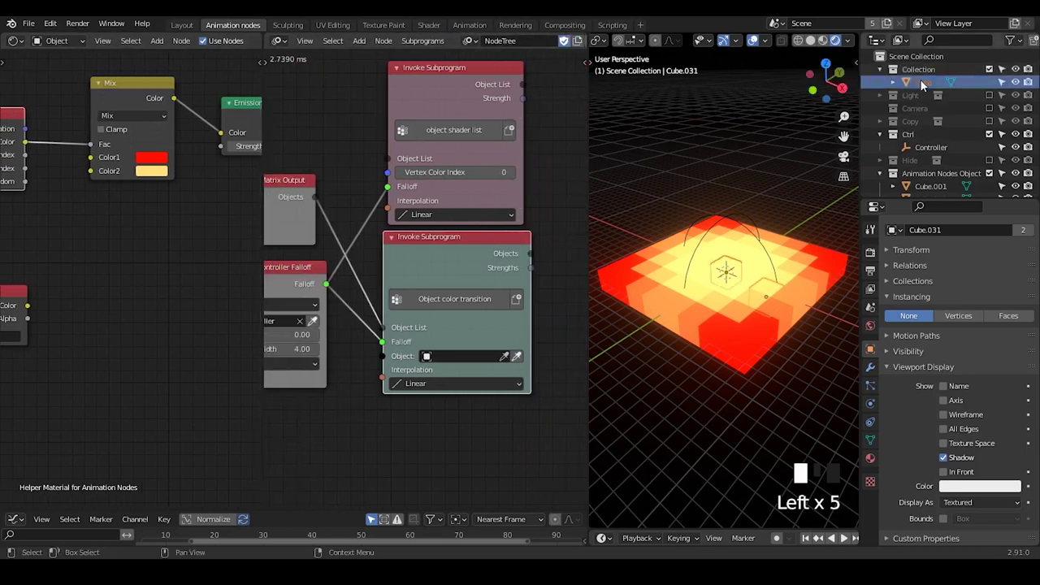
left_click(870, 439)
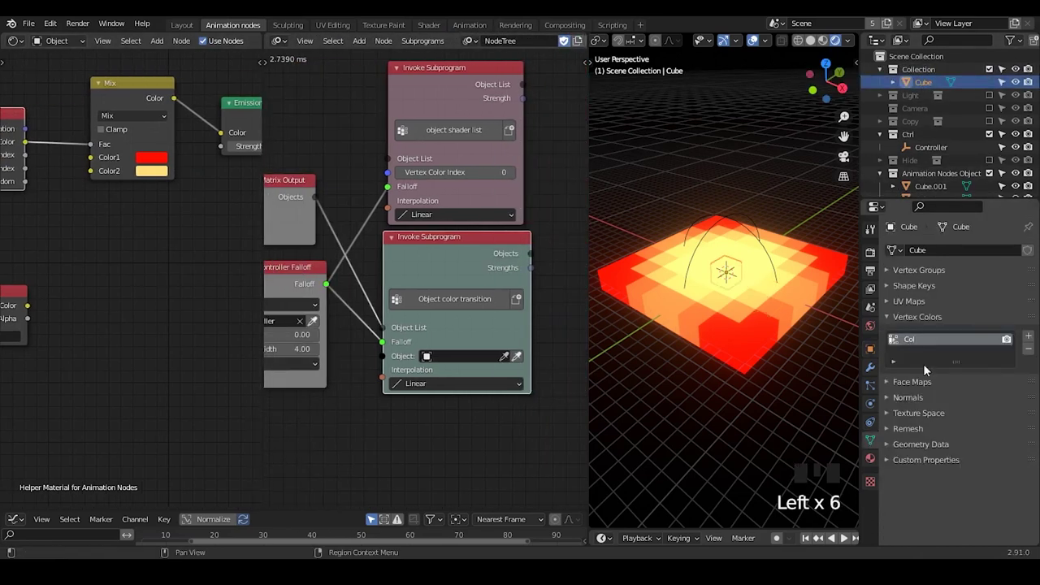
left_click(1028, 336)
left_click(1028, 335)
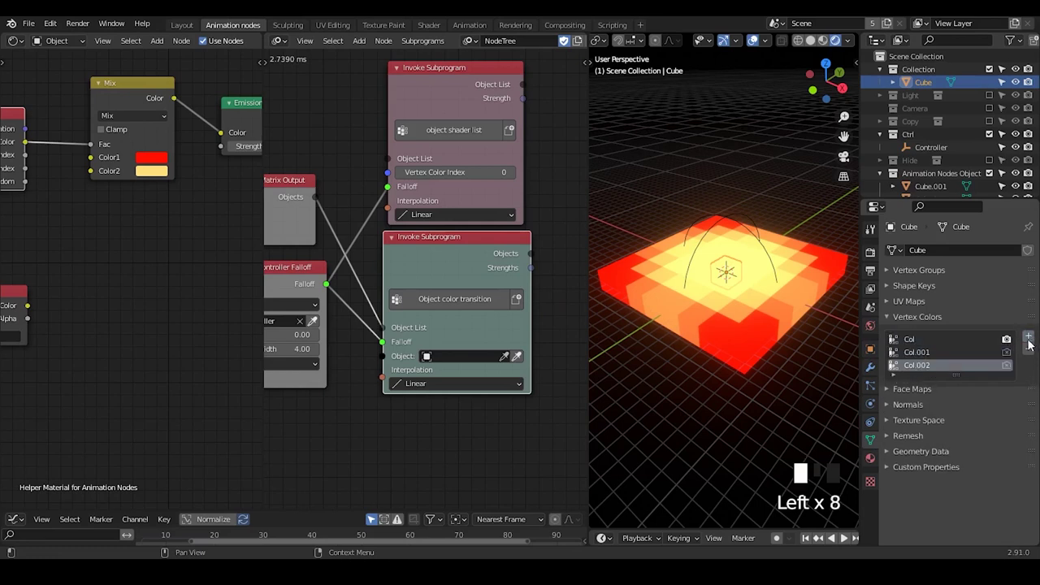
Cycle the active vertex colour layer among Col, Col.001 and Col.002.
left_click(924, 353)
left_click(921, 365)
left_click(921, 338)
left_click(921, 365)
left_click(922, 365)
left_click(921, 355)
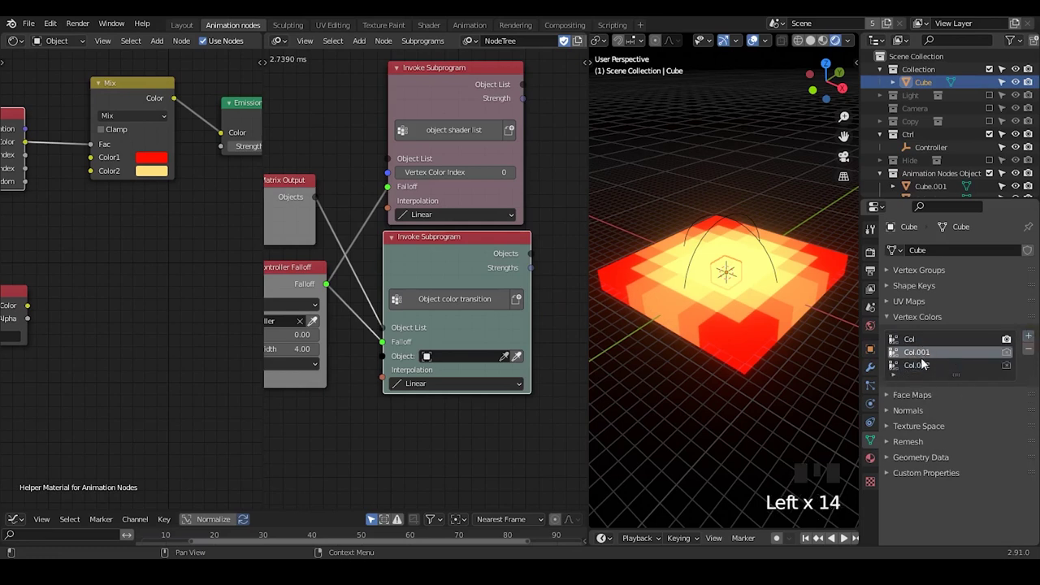
left_click(921, 365)
middle_click_drag(128, 223, 295, 220)
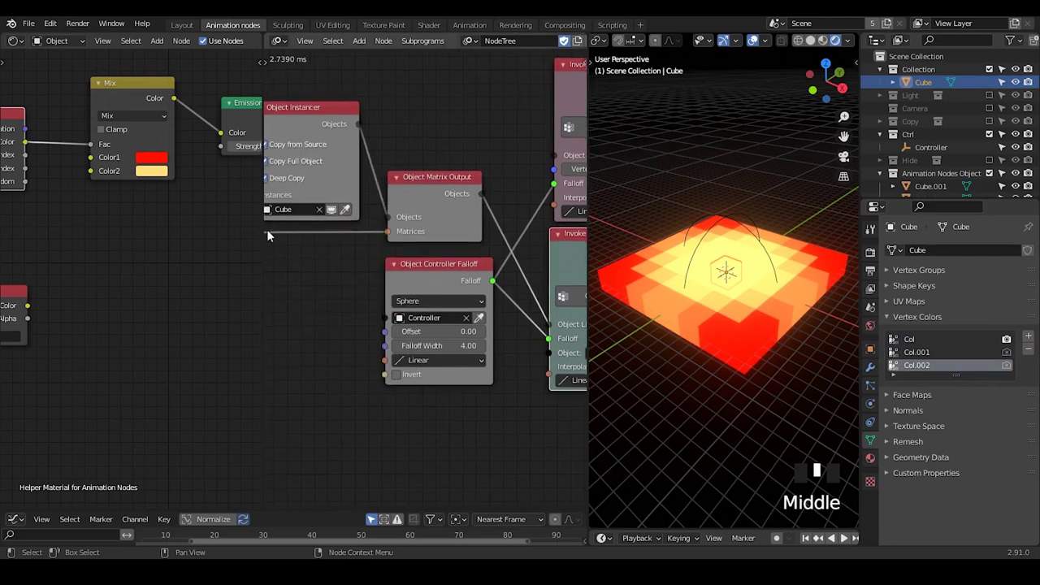
Toggle Copy Full Object off and back on in the Object Instancer to refresh the instances.
left_click_drag(263, 232, 166, 236)
middle_click_drag(210, 173, 292, 170)
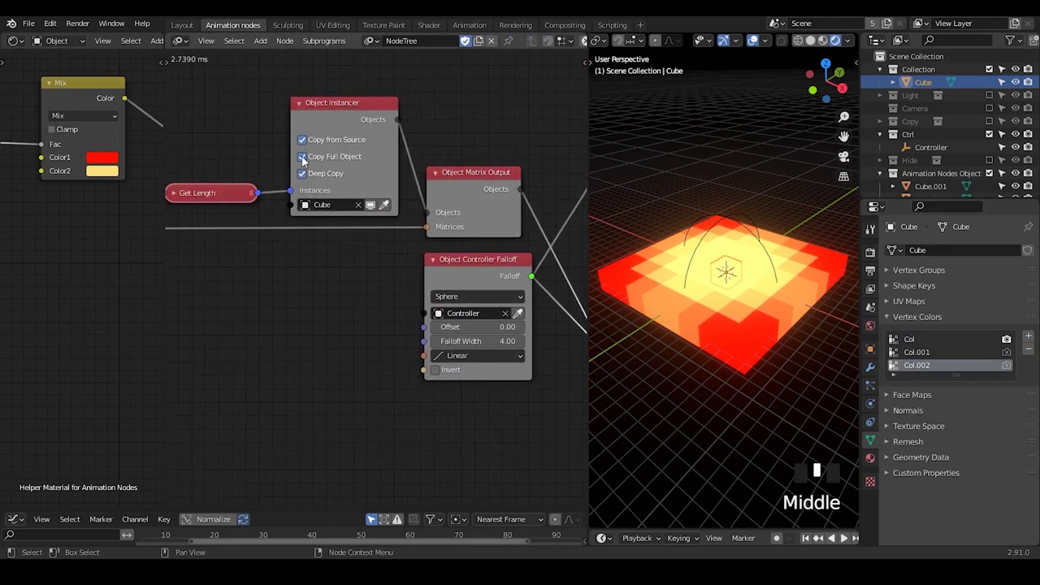
left_click(302, 157)
left_click(302, 157)
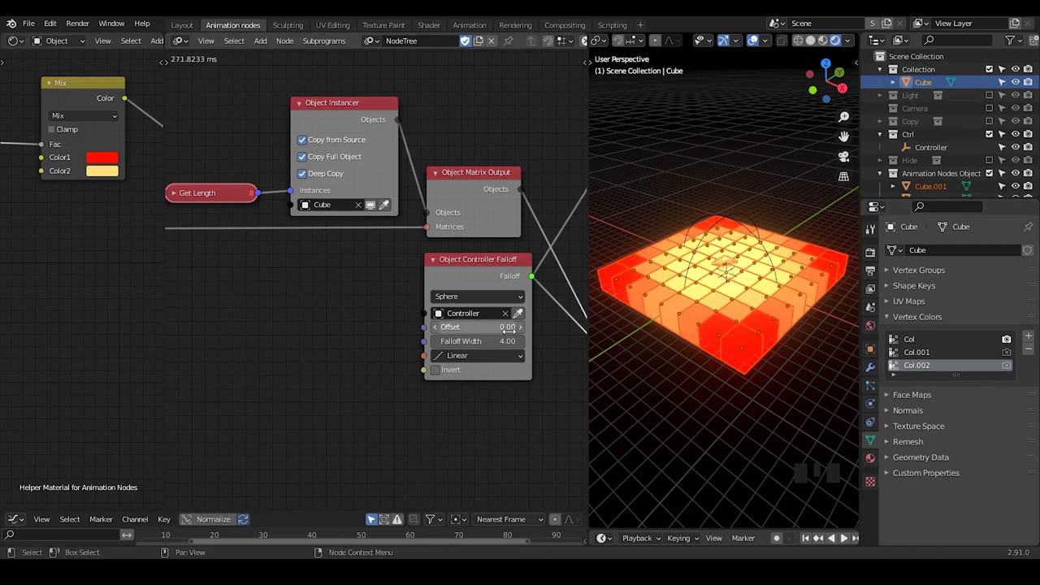
Confirm the Controller falloff width of 4.
middle_click_drag(487, 358, 461, 345)
left_click(451, 327)
key("Return")
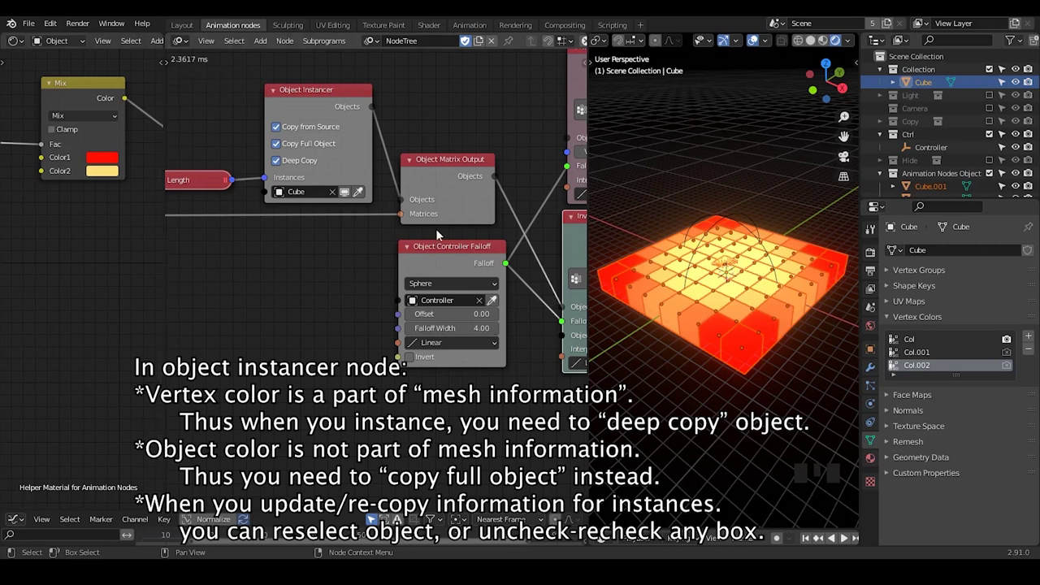
Select an instanced cube to confirm it now carries the Col.001 and Col.002 layers.
middle_click_drag(341, 146, 308, 183)
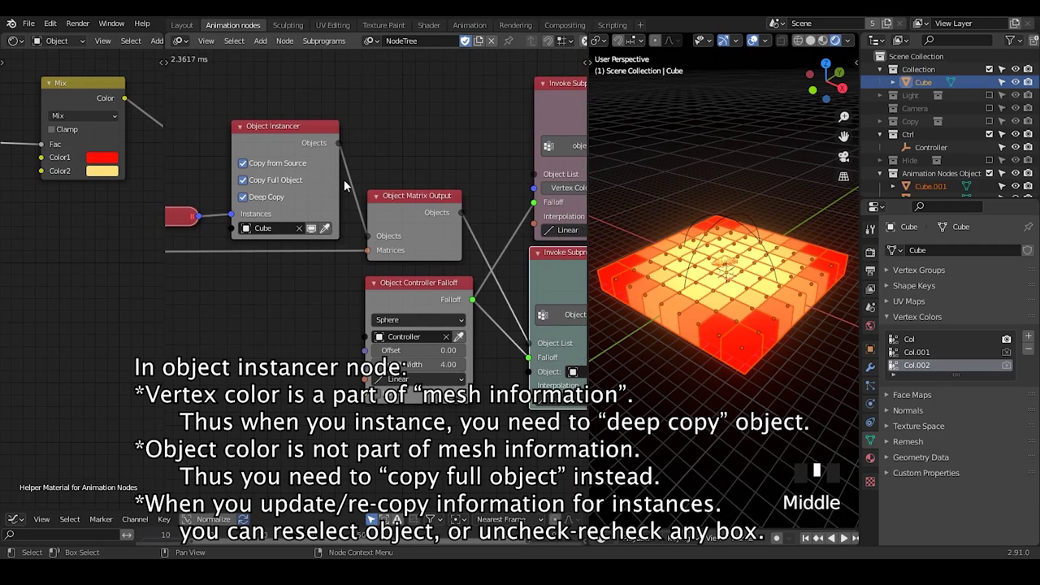
left_click(790, 257)
left_click(788, 255)
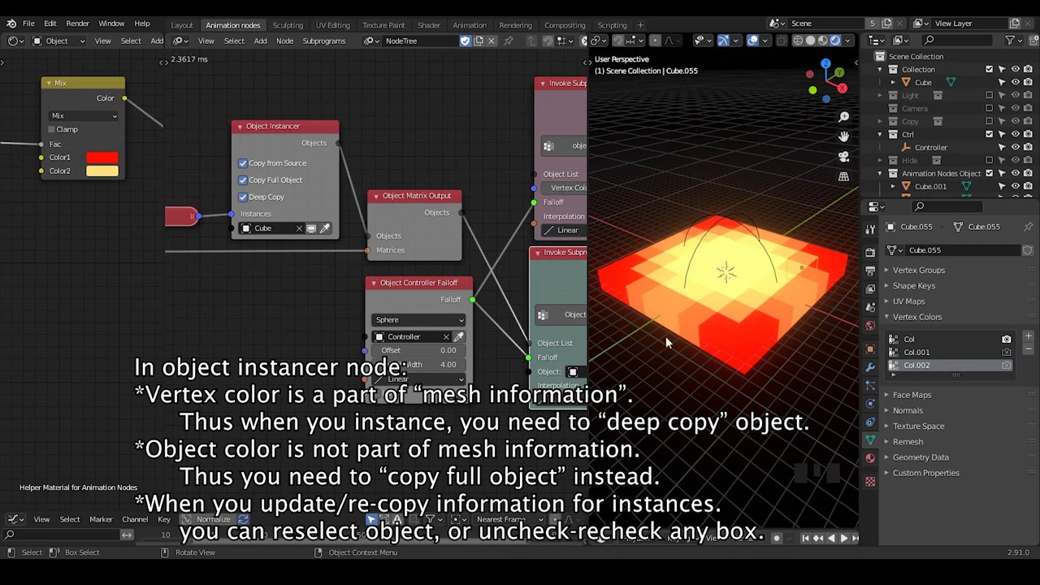
middle_click_drag(507, 246, 410, 261)
Cut the Object List link into the Object color transition subprogram node.
left_click_drag(433, 197, 419, 232)
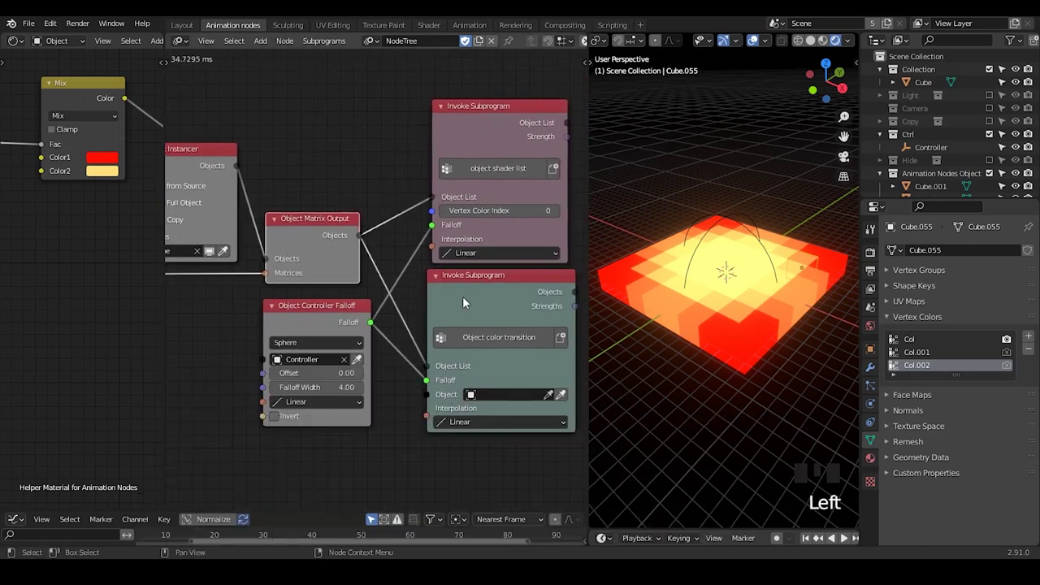
left_click(463, 296)
right_click_drag(412, 316, 394, 338, "ctrl")
Place the Vertex Color node below Object Info and wire its Color output into the Mix factor.
middle_click_drag(394, 337, 454, 324)
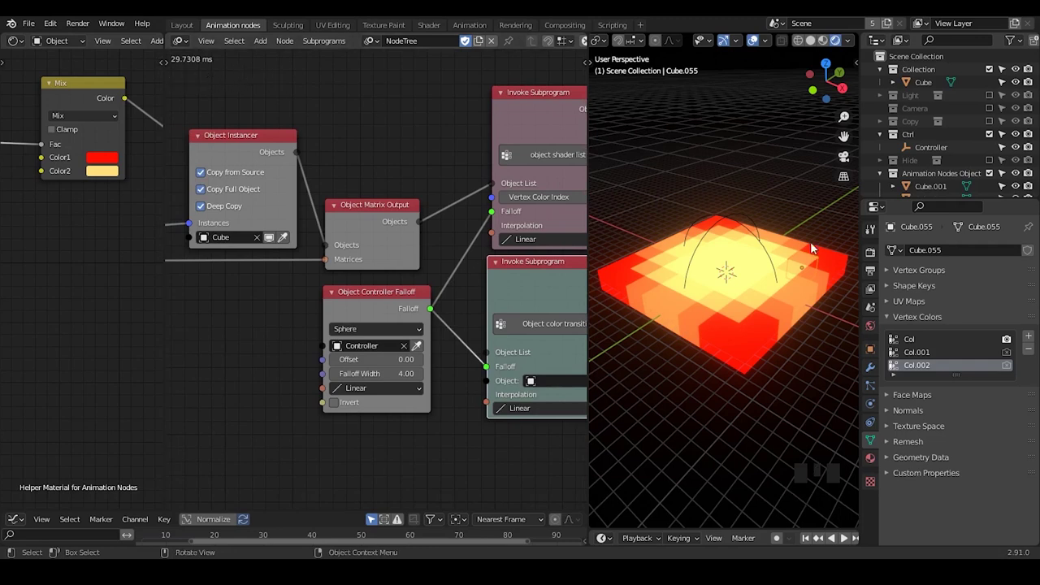
left_click_drag(166, 203, 314, 216)
middle_click_drag(173, 228, 216, 230)
left_click_drag(100, 313, 211, 140)
left_click_drag(81, 213, 109, 234)
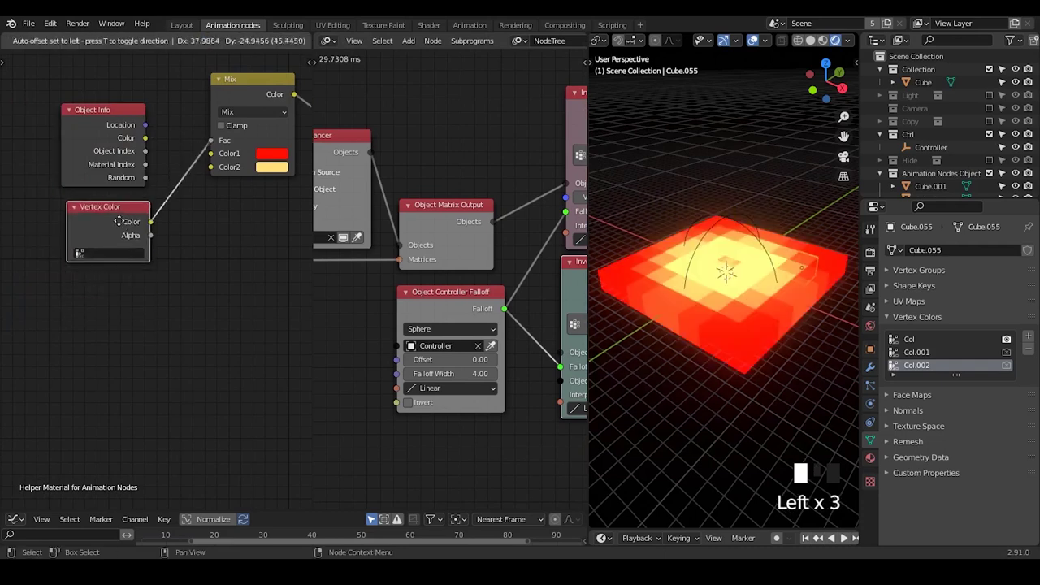
middle_click_drag(218, 213, 194, 209)
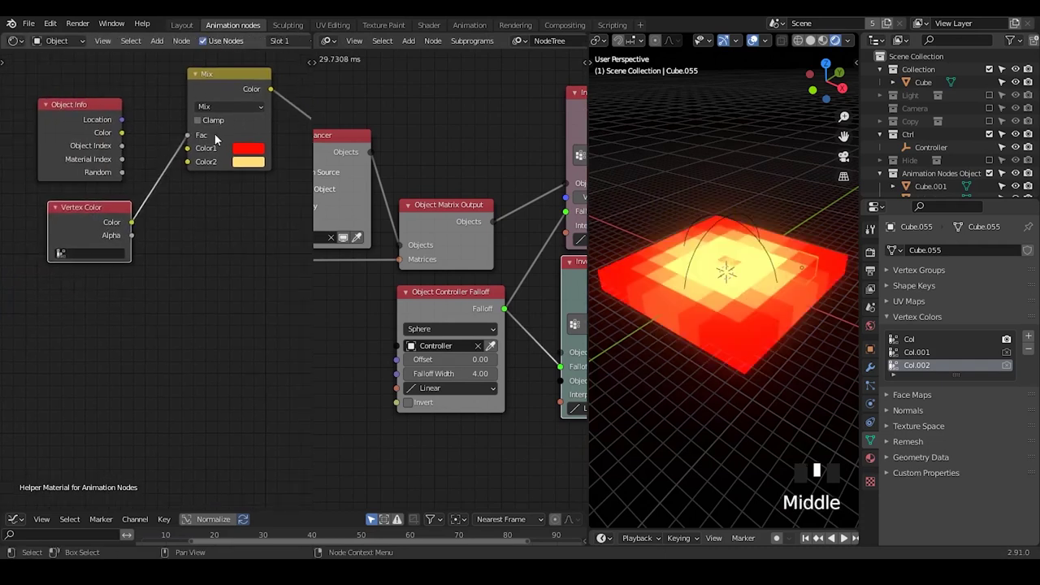
Test-move the Controller empty along X, then cancel so it stays at the origin.
left_click(740, 221)
key("g")
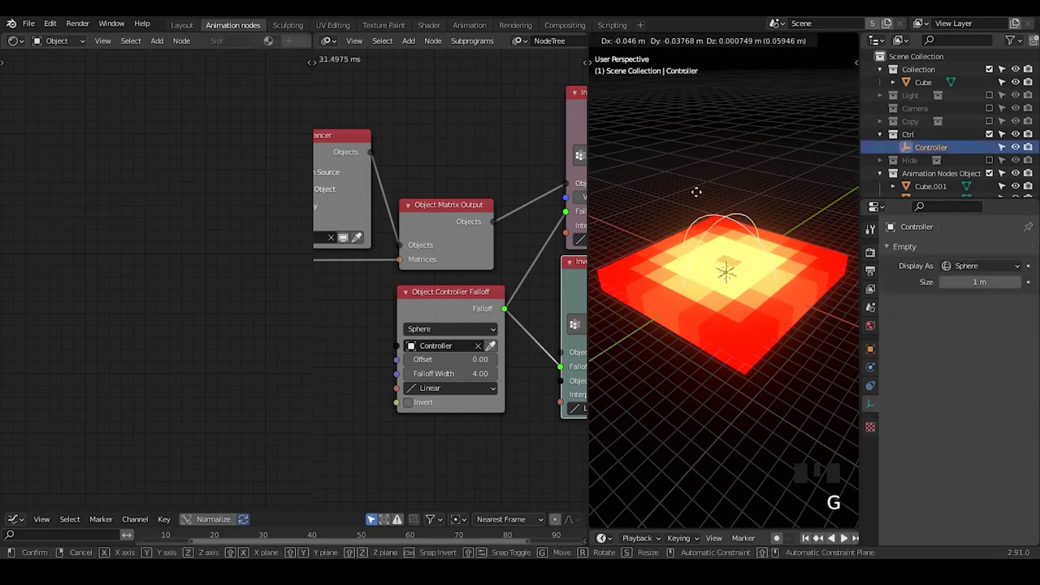
key("x")
key("Escape")
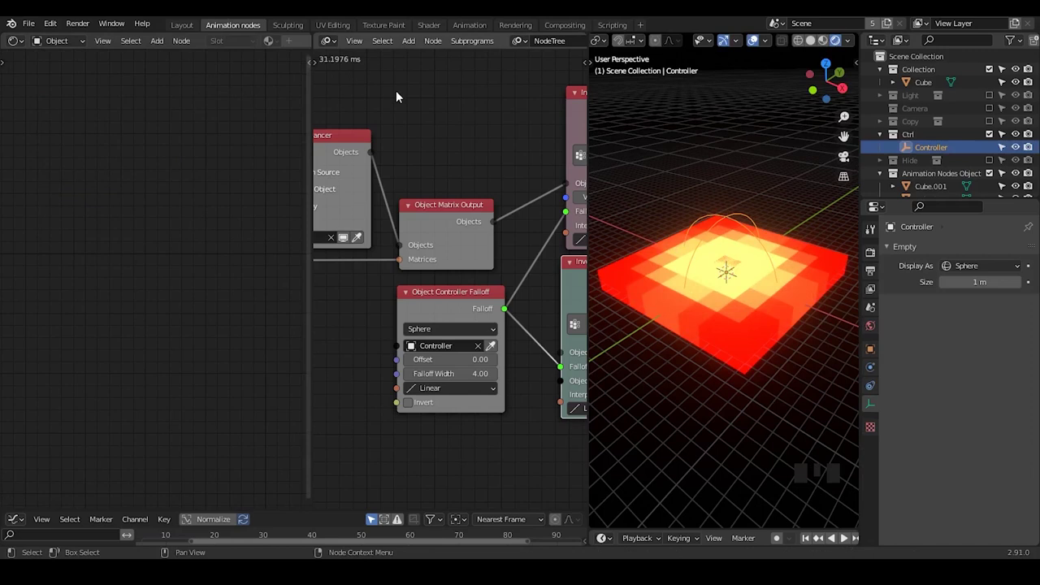
Collapse the Object color transition node and exclude the Collection holding the source Cube.
middle_click_drag(520, 244, 428, 215)
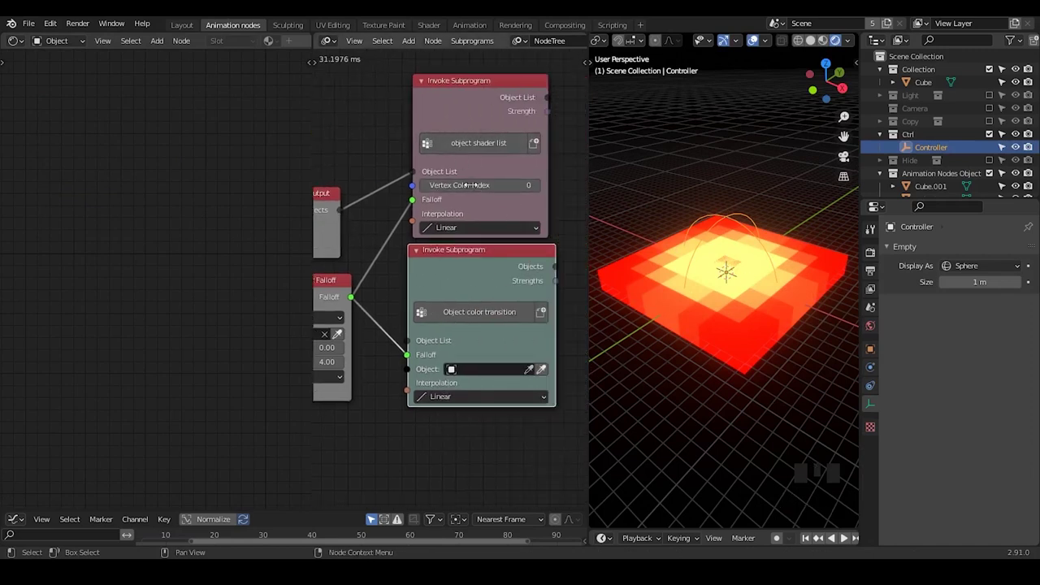
left_click(416, 249)
left_click(423, 244)
left_click(679, 256)
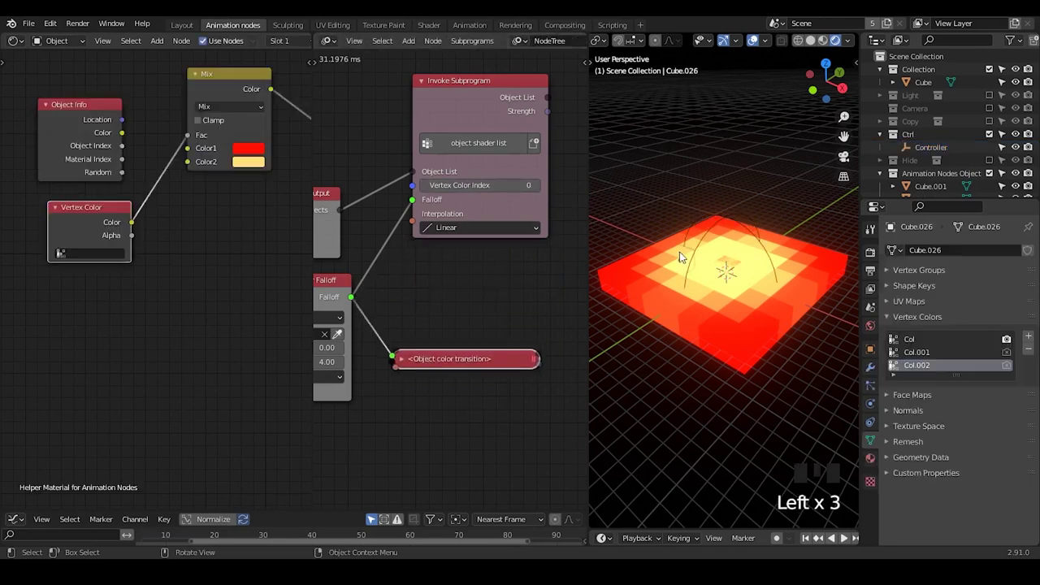
left_click(989, 69)
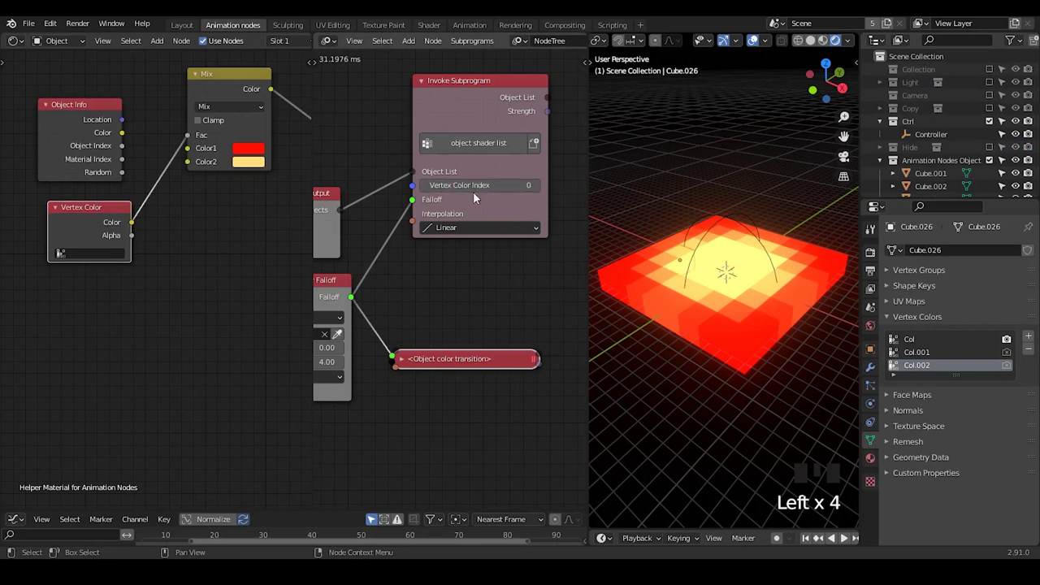
Make Col the active vertex colour layer and select Col in the Vertex Color node.
left_click(921, 339)
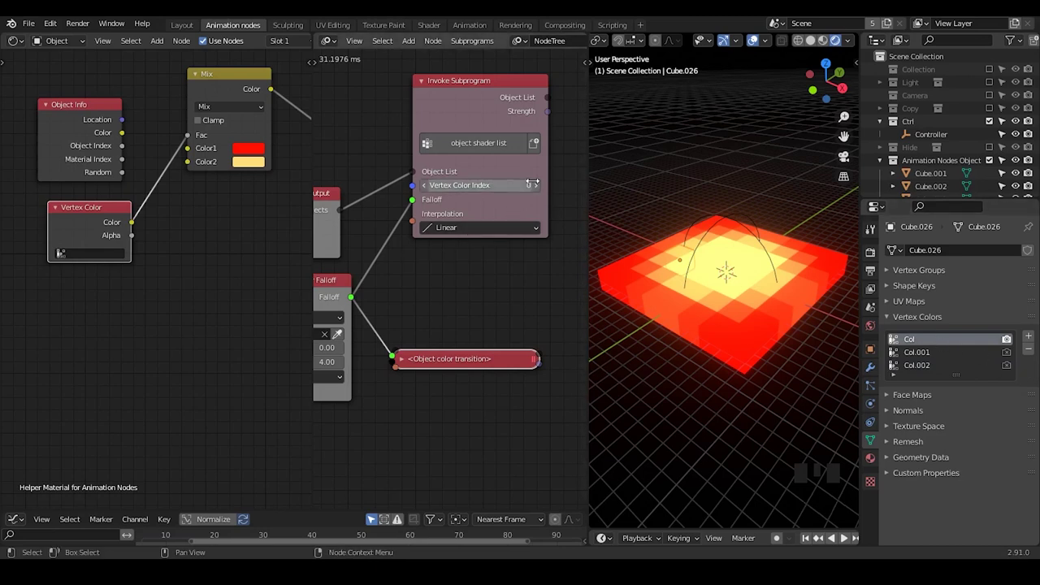
left_click(77, 253)
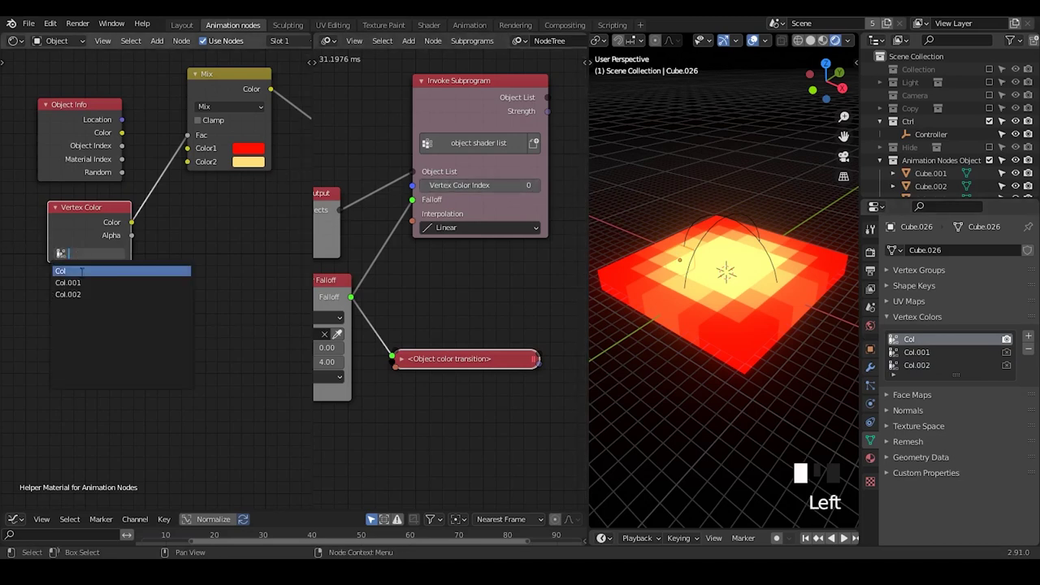
left_click(81, 272)
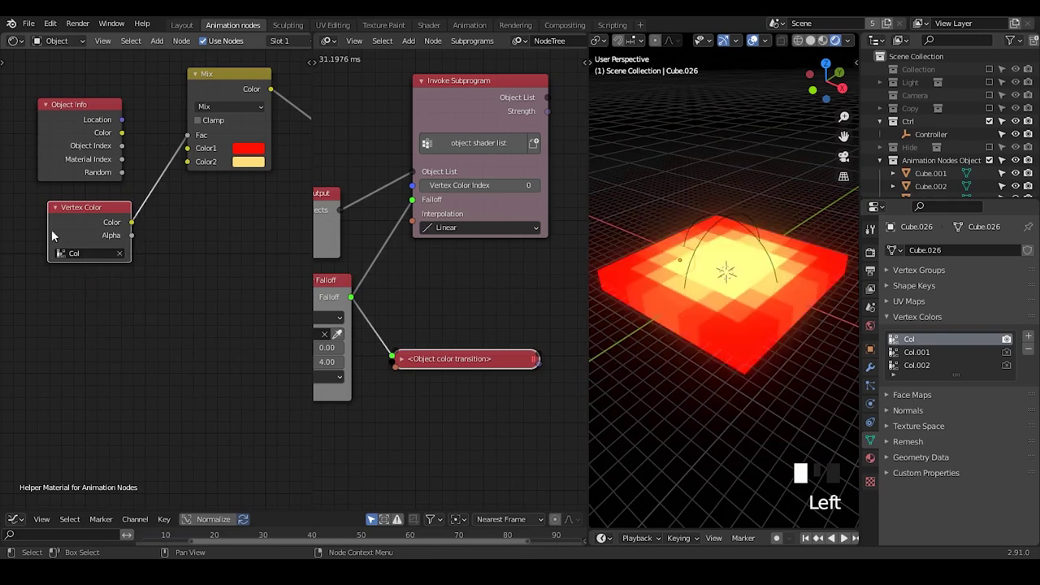
Duplicate the object shader list subprogram and feed the first one's object list into the copy.
middle_click_drag(525, 287, 455, 279)
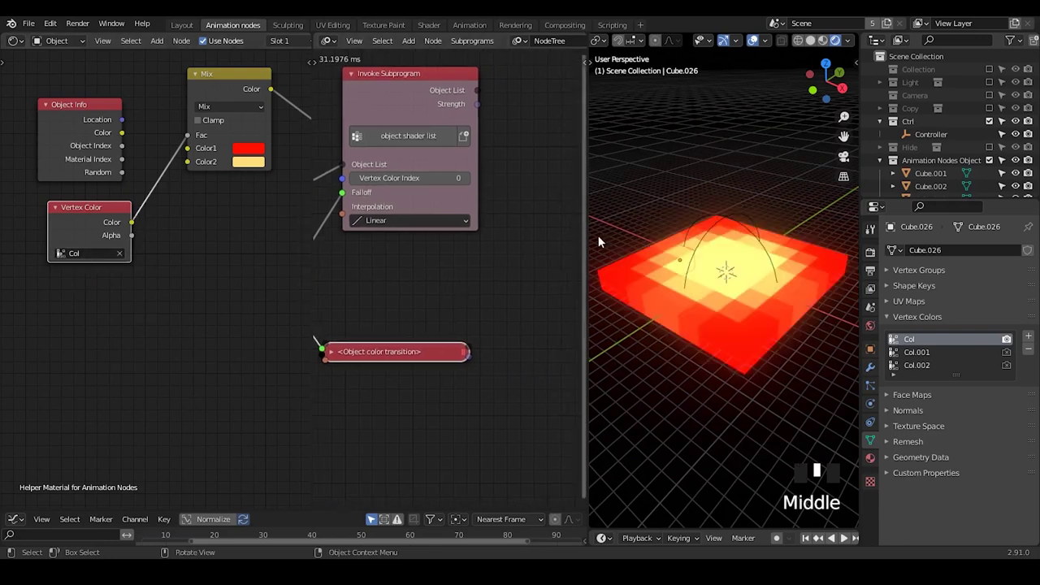
left_click_drag(589, 238, 718, 238)
middle_click_drag(613, 257, 596, 279, "ctrl")
left_click(477, 143)
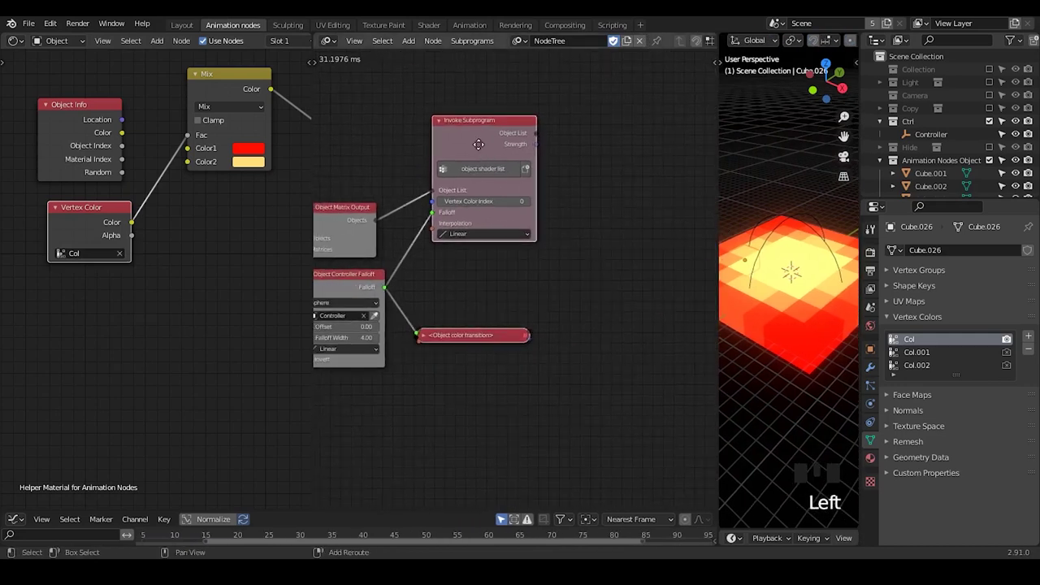
key("shift+d")
middle_click(524, 229)
middle_click_drag(525, 229, 500, 166, "ctrl")
left_click_drag(486, 96, 534, 173)
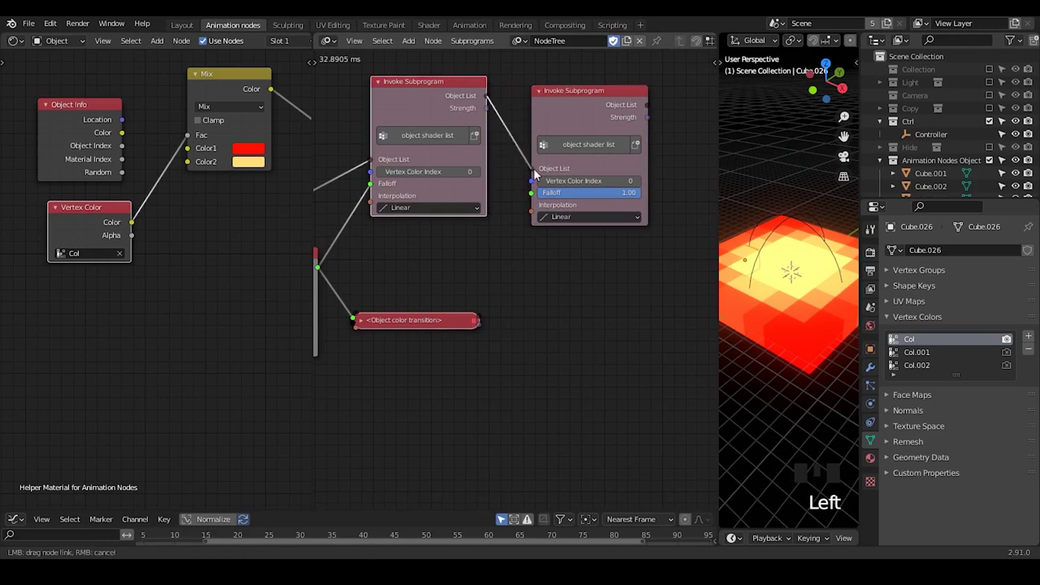
Duplicate the Object Controller Falloff node and the Controller empty, creating Controller.001.
middle_click_drag(471, 304, 540, 252)
left_click(343, 218)
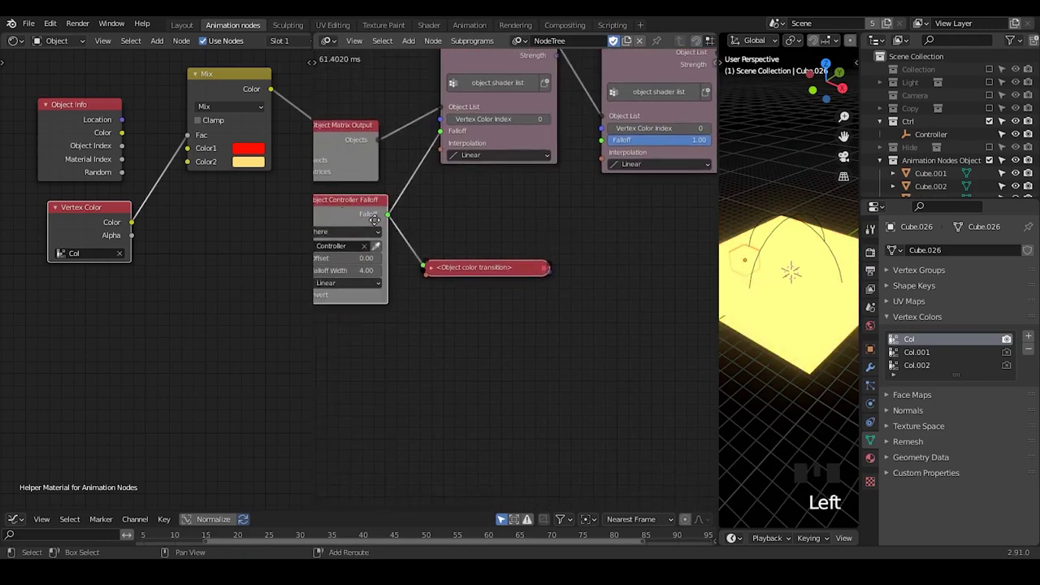
key("shift+d")
left_click(928, 137)
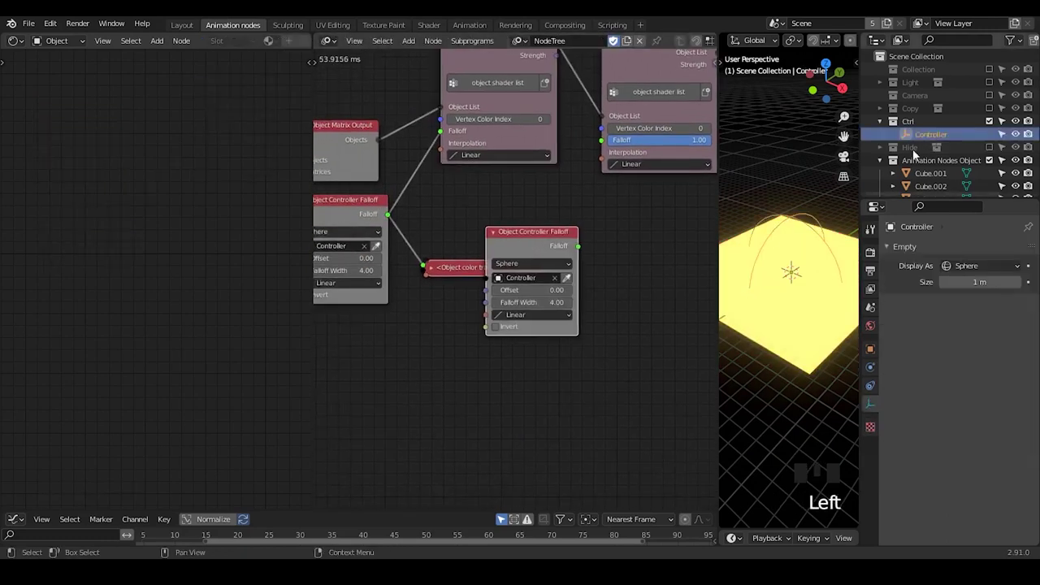
key("shift+d")
left_click(723, 194)
Move Controller and Controller.001 apart and drive the second subprogram's Falloff from the new falloff.
left_click_drag(724, 194, 581, 213)
left_click(931, 135)
key("g")
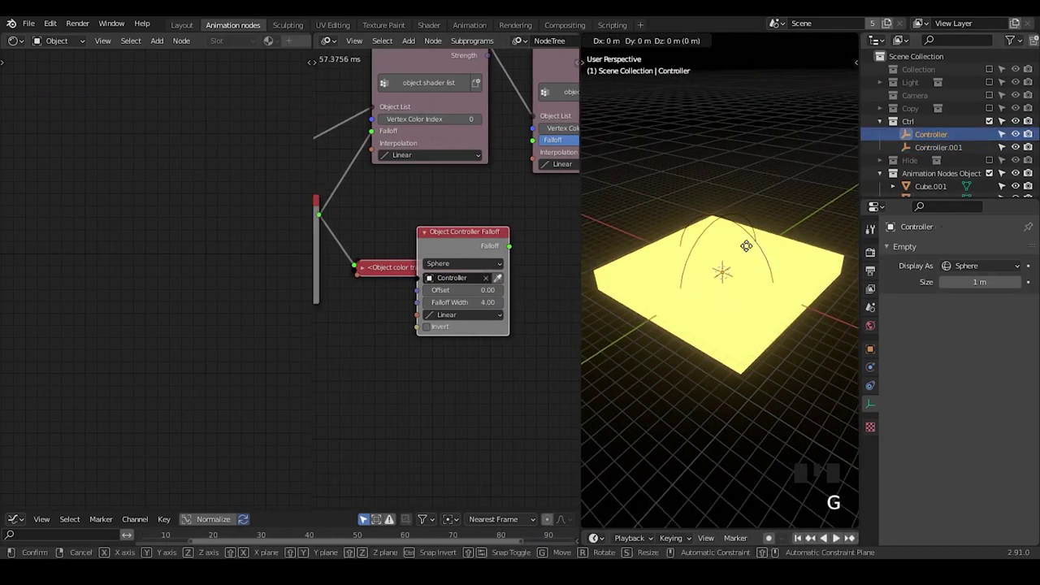
left_click(793, 198)
left_click(932, 149)
key("g")
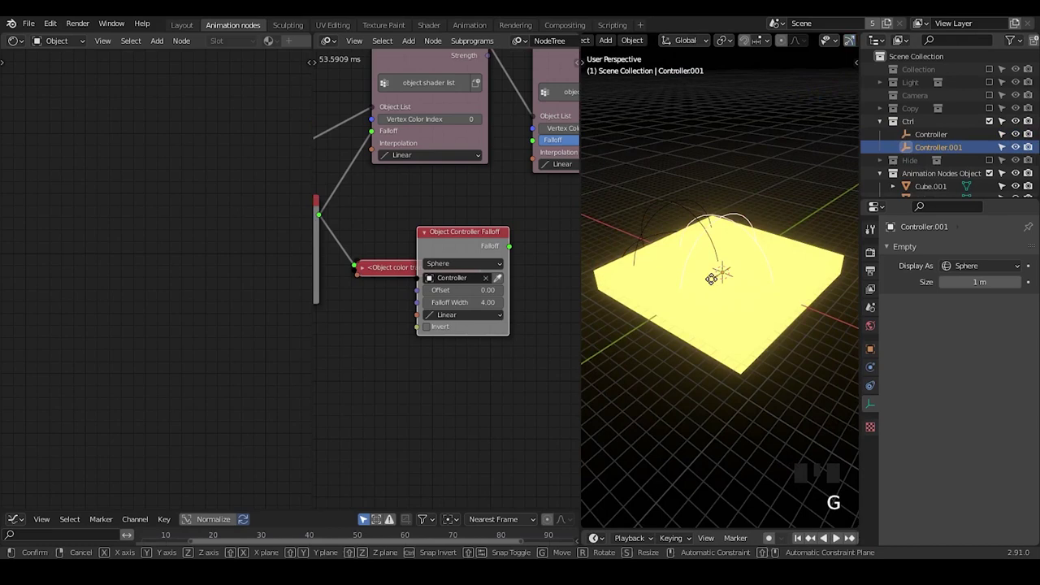
left_click(522, 252)
left_click_drag(508, 246, 533, 141)
Set the second subprogram's Vertex Color Index to 1 and move the Object color transition node lower.
middle_click_drag(516, 204, 504, 162)
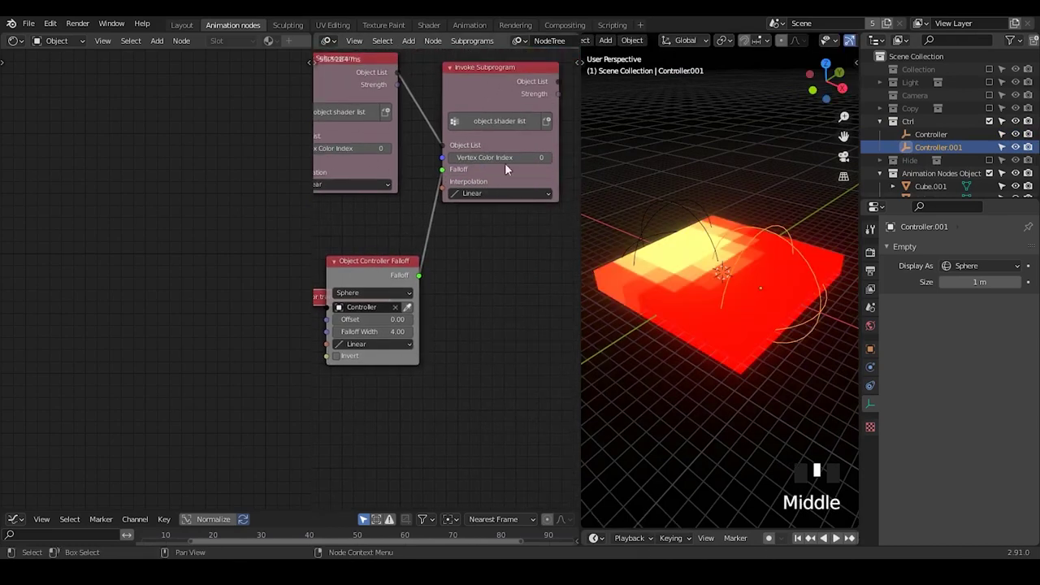
left_click(546, 158)
middle_click_drag(302, 301, 388, 247)
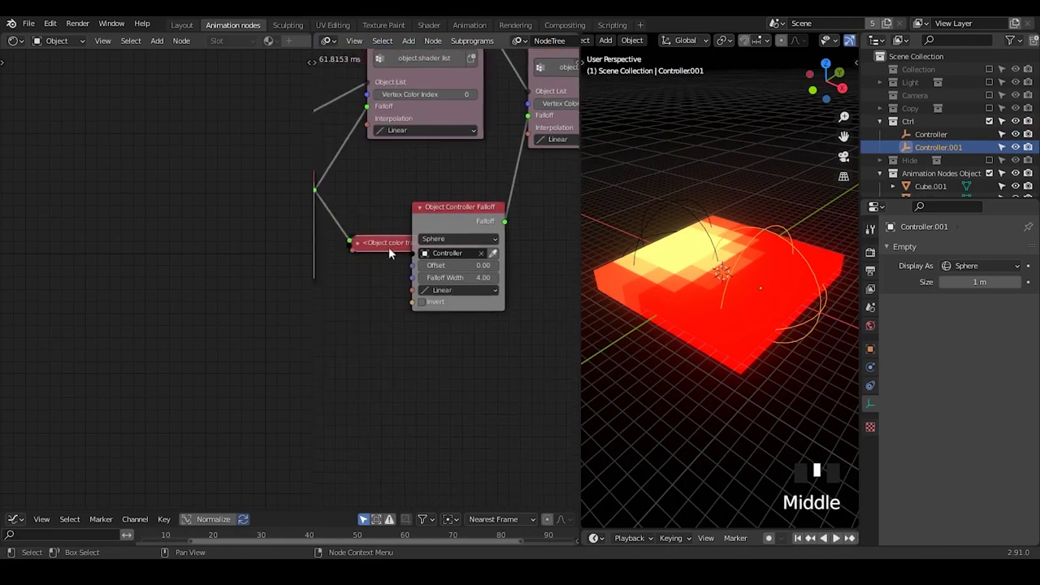
left_click_drag(388, 244, 397, 382)
In the cube material, duplicate the Vertex Color node and set the copy to the Col.001 layer.
left_click(744, 248)
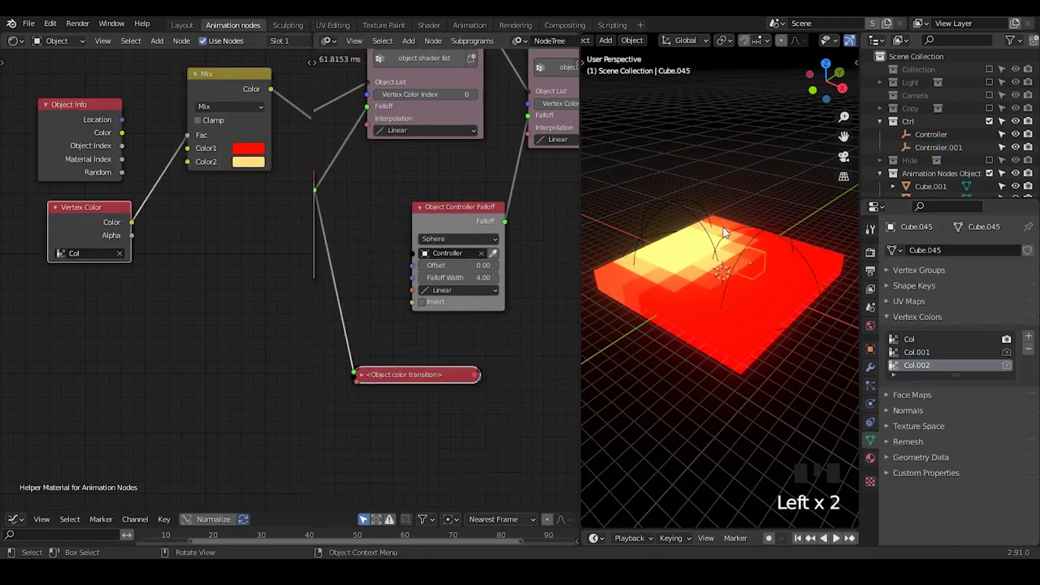
middle_click_drag(268, 203, 223, 227)
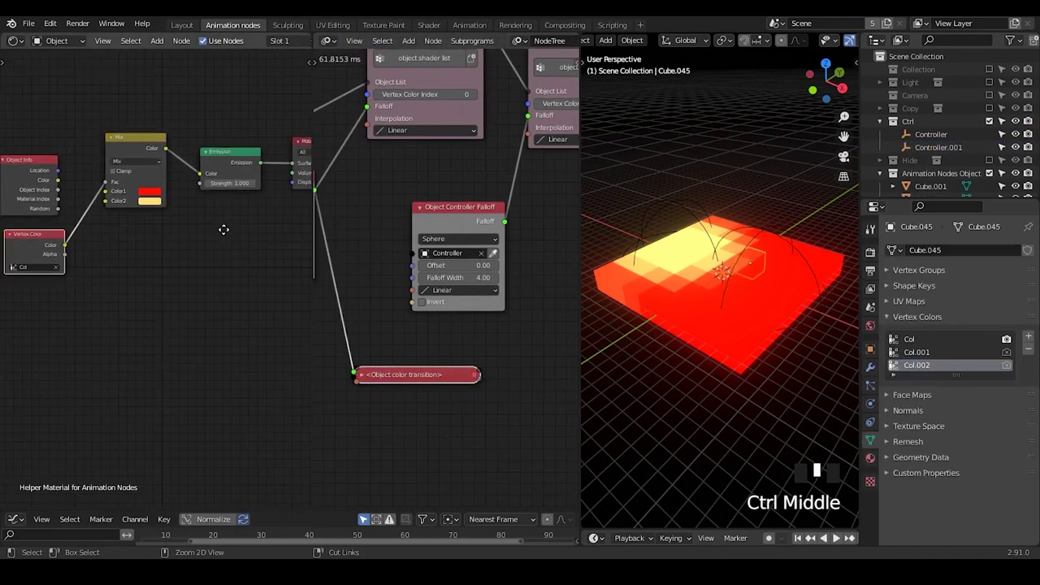
left_click(71, 234)
middle_click_drag(107, 255, 110, 278)
key("shift+d")
left_click(132, 265)
left_click(110, 283)
left_click(110, 317)
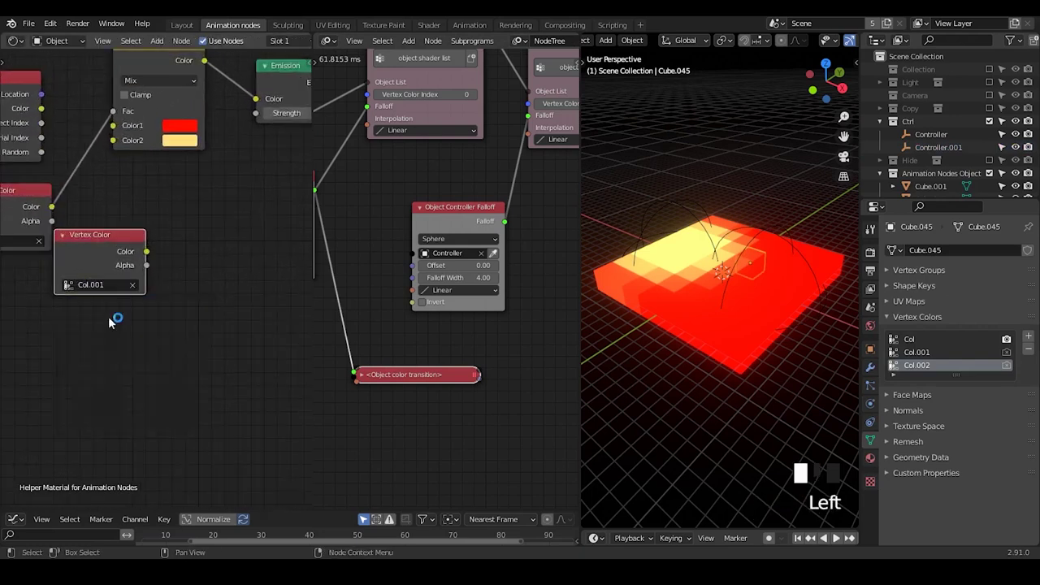
Move Emission and Material Output right, and place a copy of the Mix node before Emission.
middle_click_drag(111, 317, 106, 194, "ctrl")
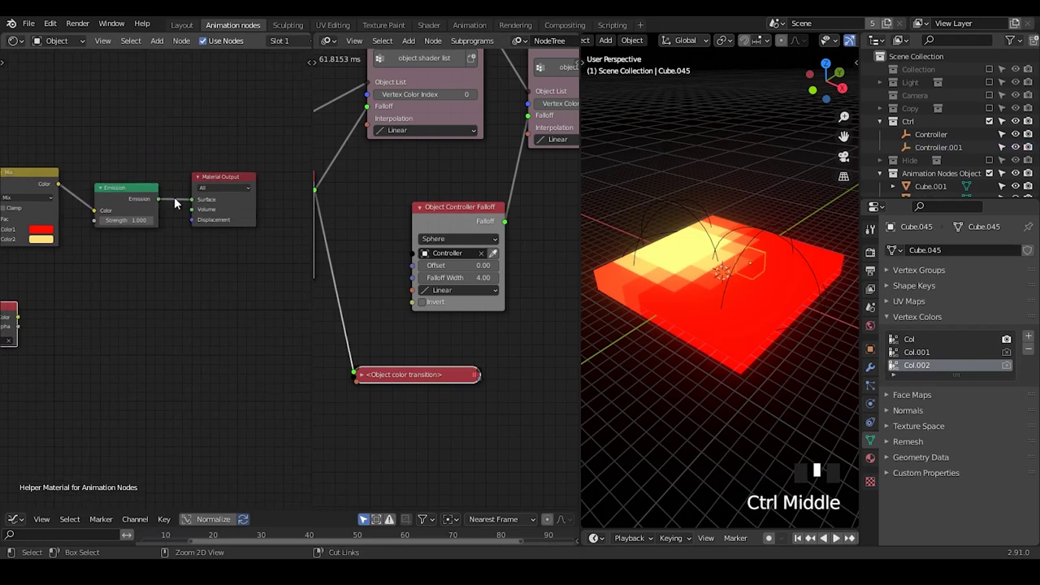
left_click_drag(247, 112, 134, 253)
key("g")
left_click(215, 240)
middle_click_drag(85, 280, 204, 219)
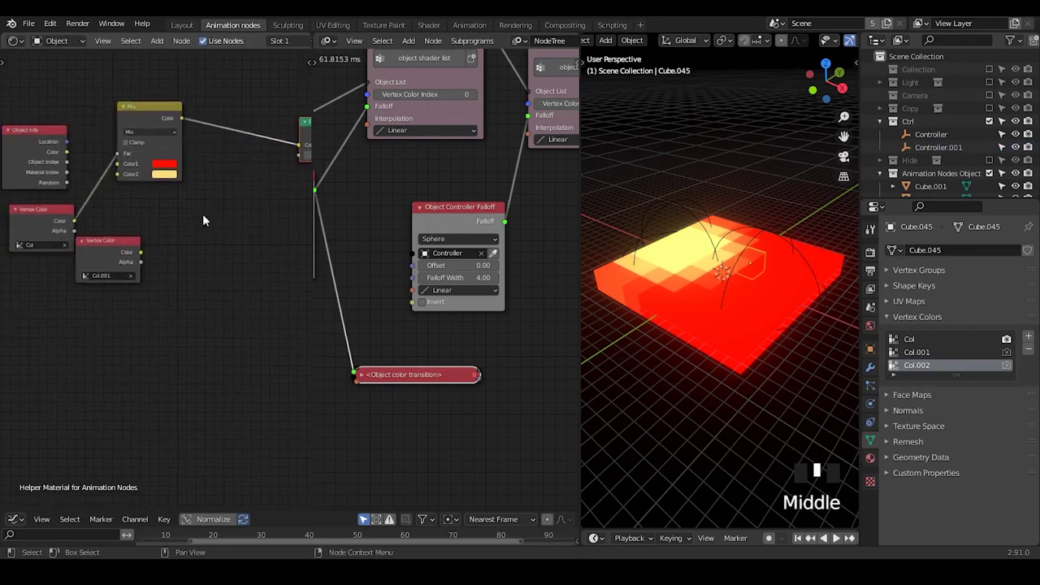
left_click(137, 119)
key("shift+d")
left_click(237, 131)
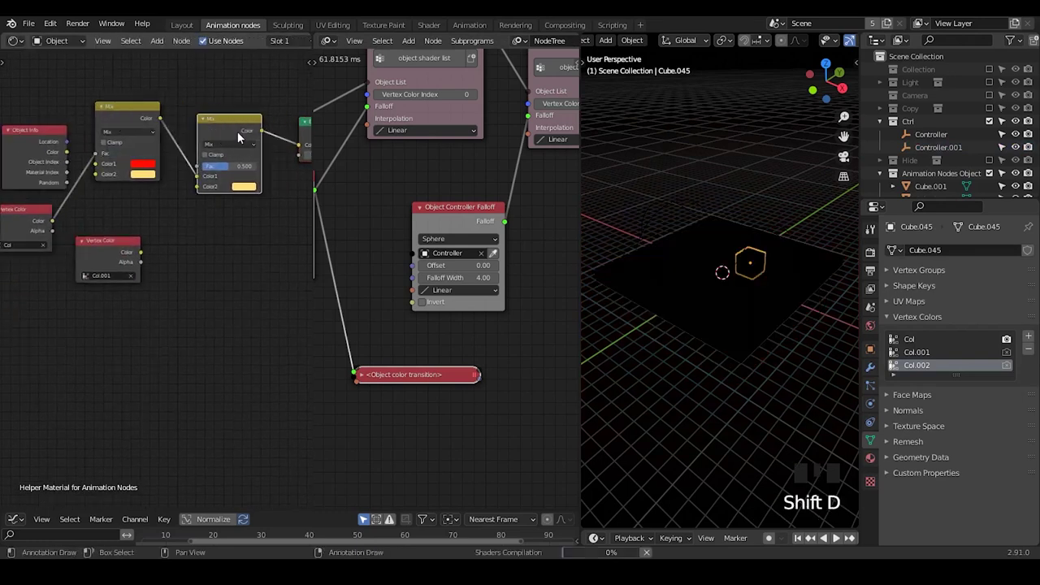
Feed the Col.001 colour into the new Mix node and set its second colour to blue.
left_click_drag(197, 175, 199, 181)
left_click(200, 180)
left_click_drag(141, 251, 197, 167)
left_click(244, 186)
left_click(273, 86)
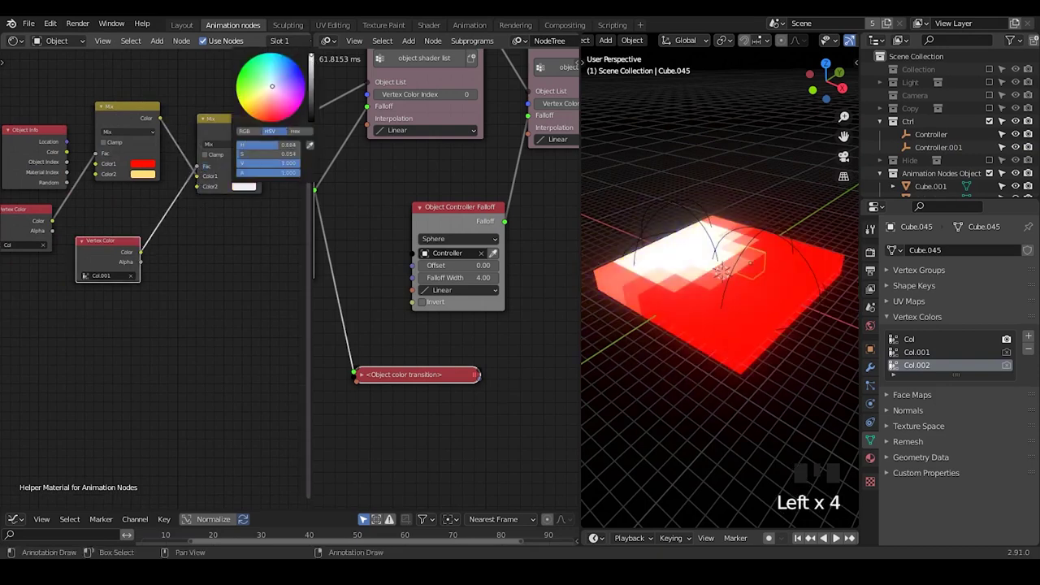
left_click_drag(273, 86, 283, 67)
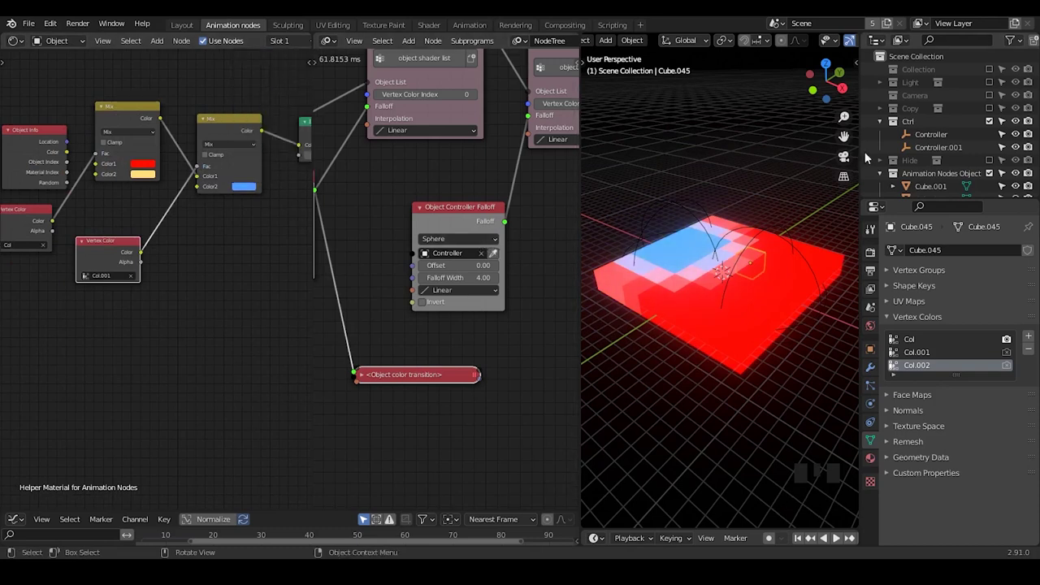
Use the second falloff node's eyedropper to pick Controller.001 as its controller.
left_click(962, 135)
left_click(962, 147)
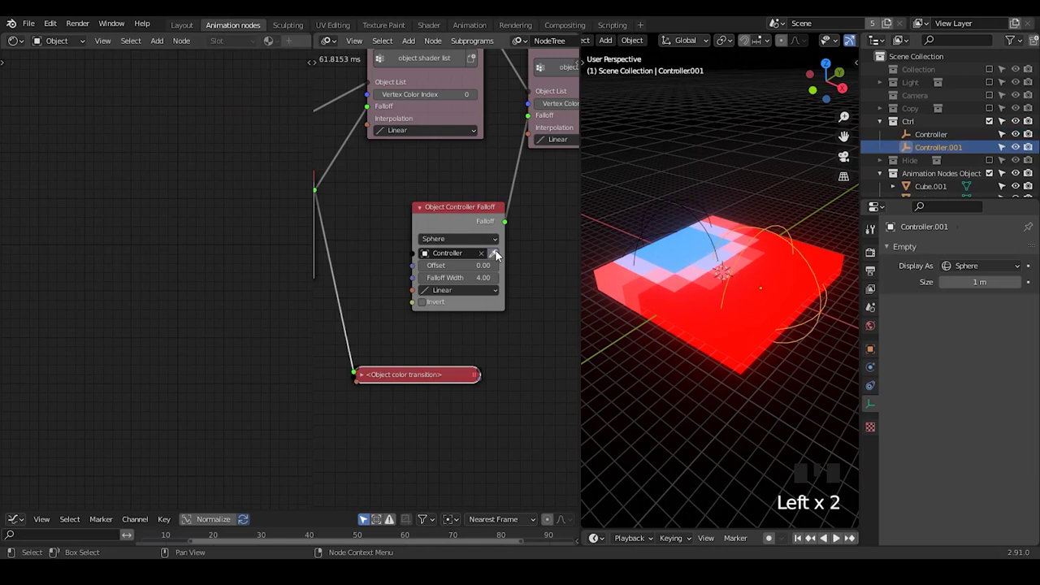
left_click(744, 277)
Reposition the Controller and Controller.001 empties so the grid blends red, yellow and blue.
left_click(708, 231)
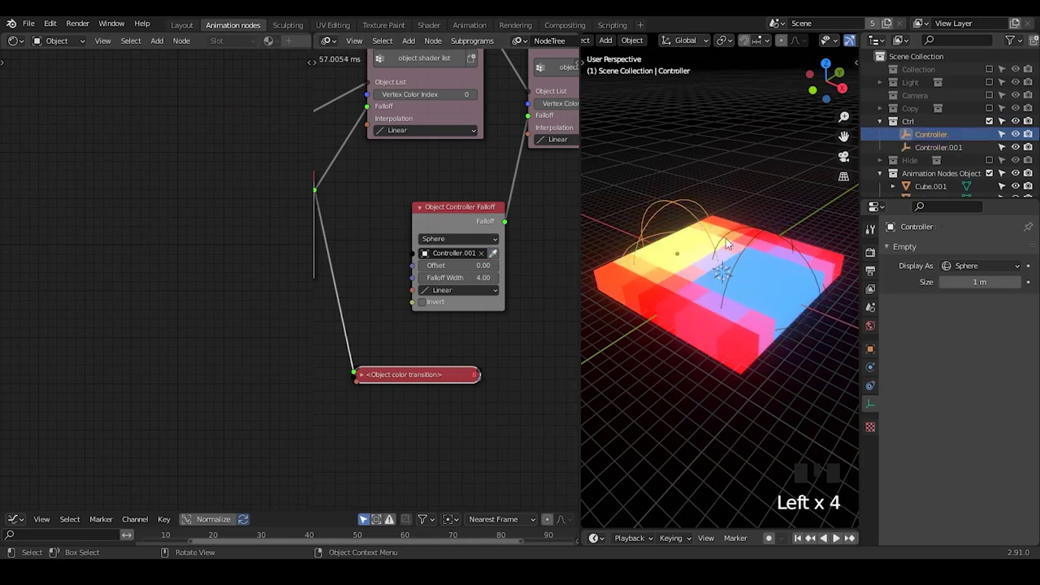
key("g")
left_click(765, 245)
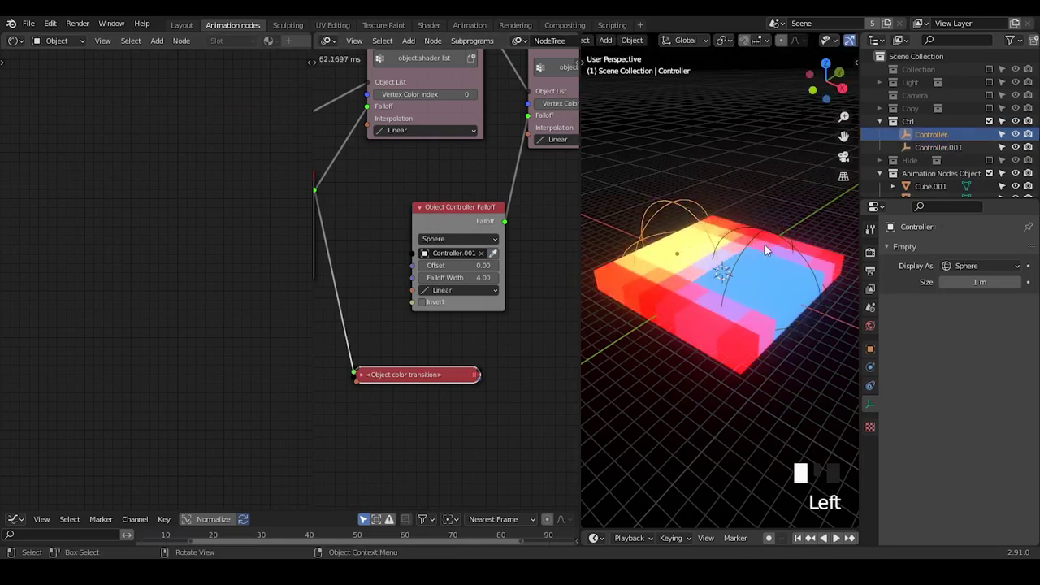
left_click(767, 246)
left_click(784, 243)
key("g")
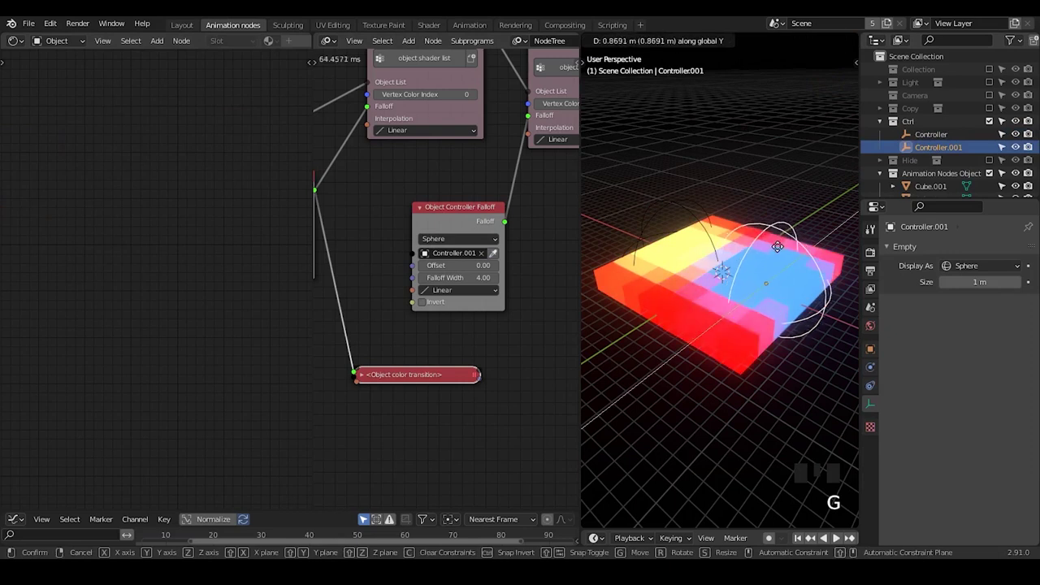
left_click(779, 276)
left_click(775, 299)
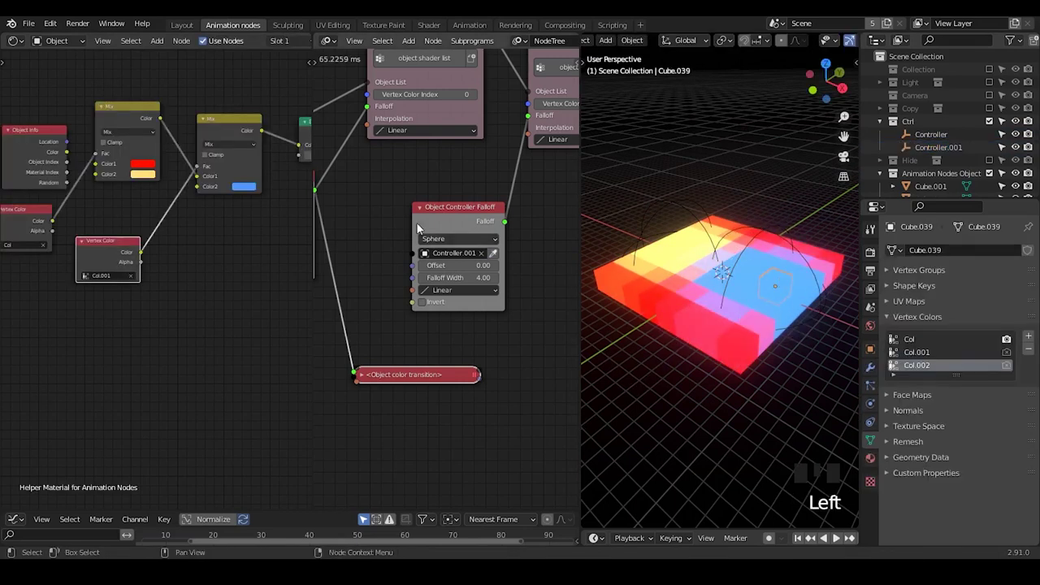
Select the Object Info node and Controller.001, then zoom in on the cube's material nodes.
left_click(50, 143)
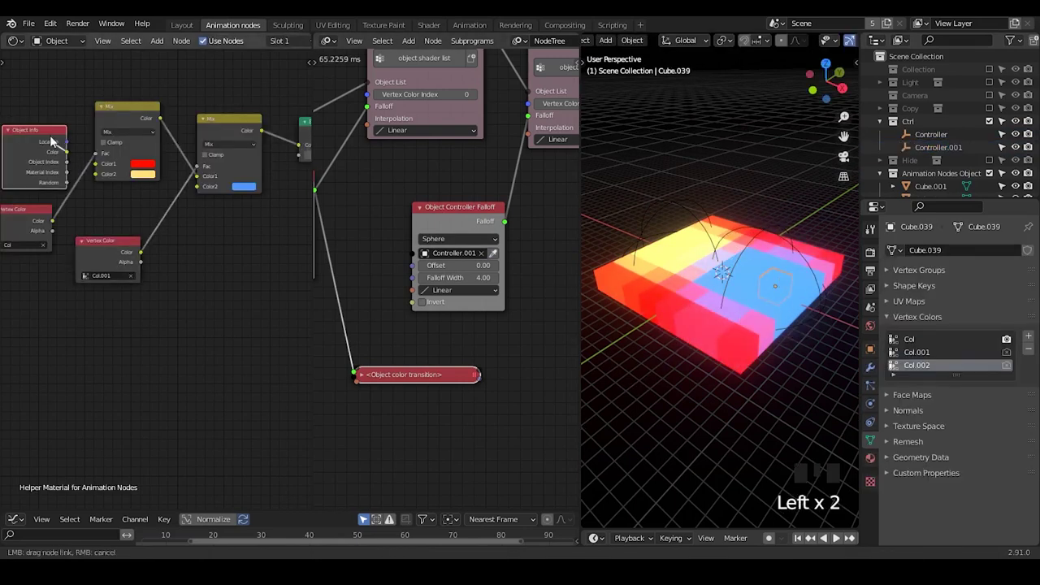
left_click(768, 221)
left_click(737, 289)
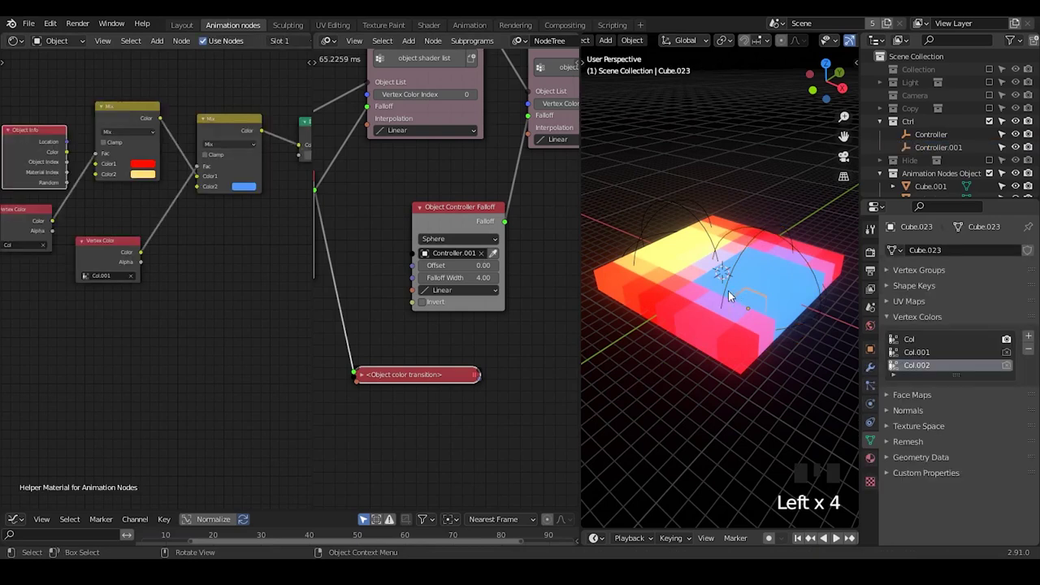
left_click_drag(33, 164, 30, 141)
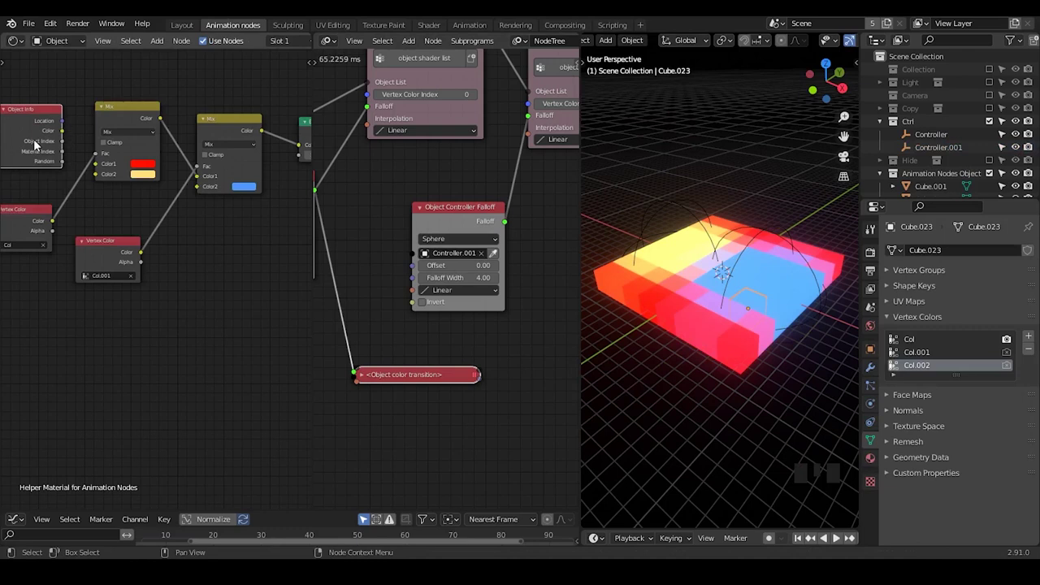
middle_click_drag(56, 178, 160, 310)
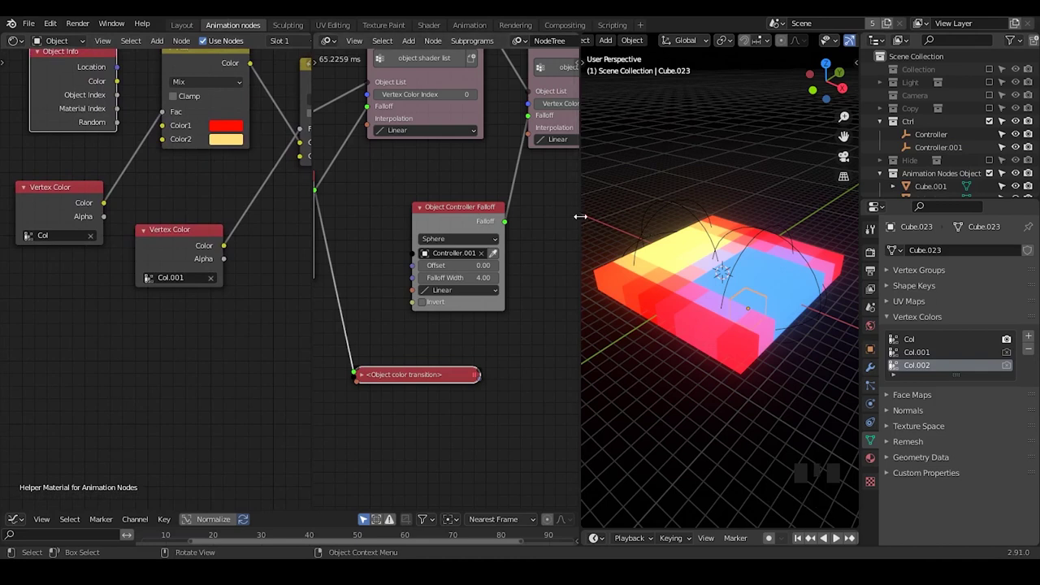
Widen the node editors and zoom in on the Animation Nodes tree.
left_click_drag(579, 226, 670, 226)
middle_click_drag(355, 229, 377, 193)
left_click_drag(314, 219, 159, 228)
middle_click_drag(296, 297, 180, 84, "ctrl")
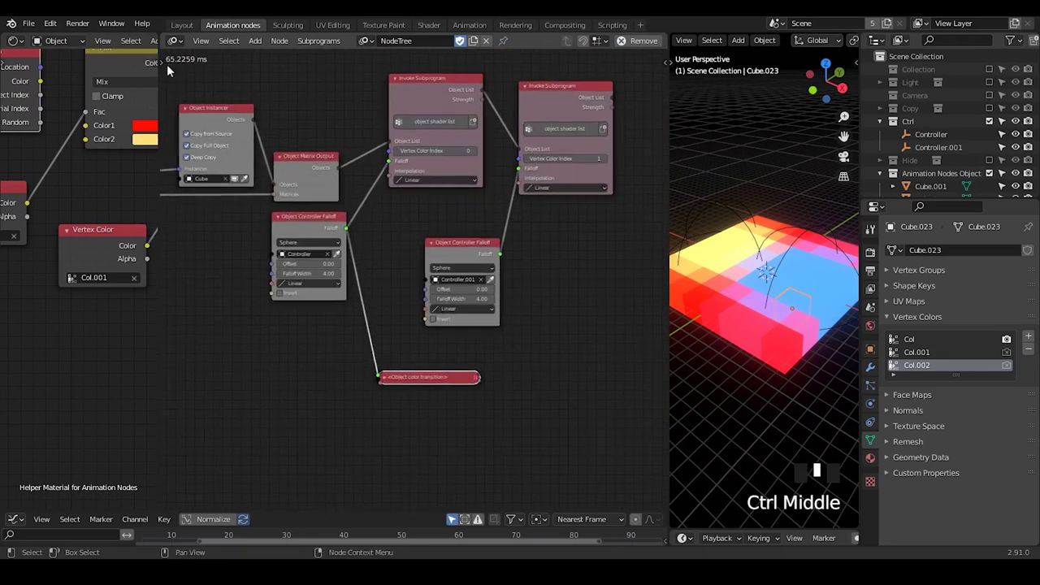
middle_click_drag(523, 272, 447, 91, "ctrl")
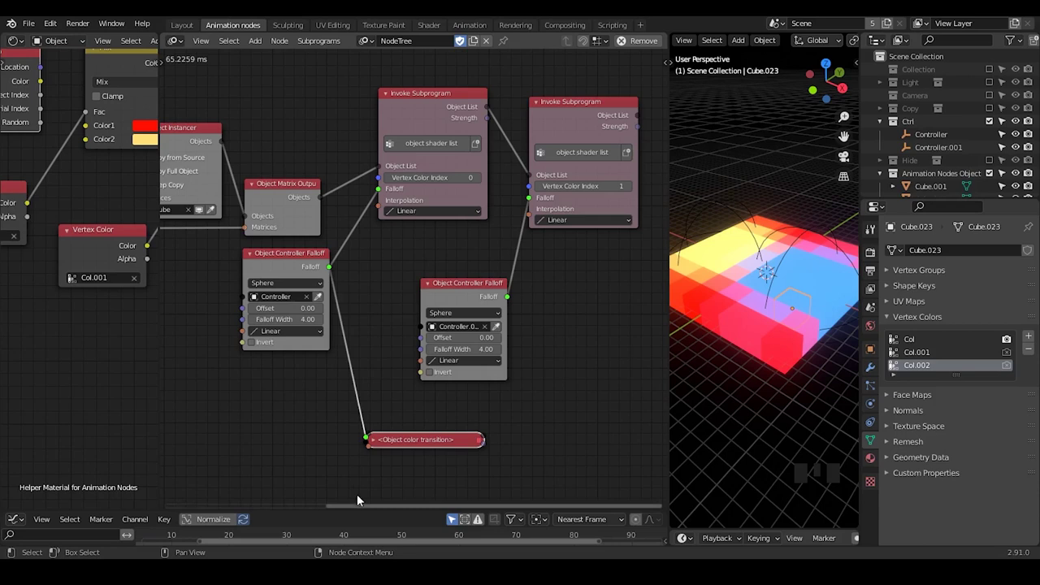
Expand and raise the Object color transition node, then collapse the second falloff between the subprograms.
left_click(373, 441)
left_click_drag(387, 440, 394, 269)
left_click_drag(498, 291, 500, 235)
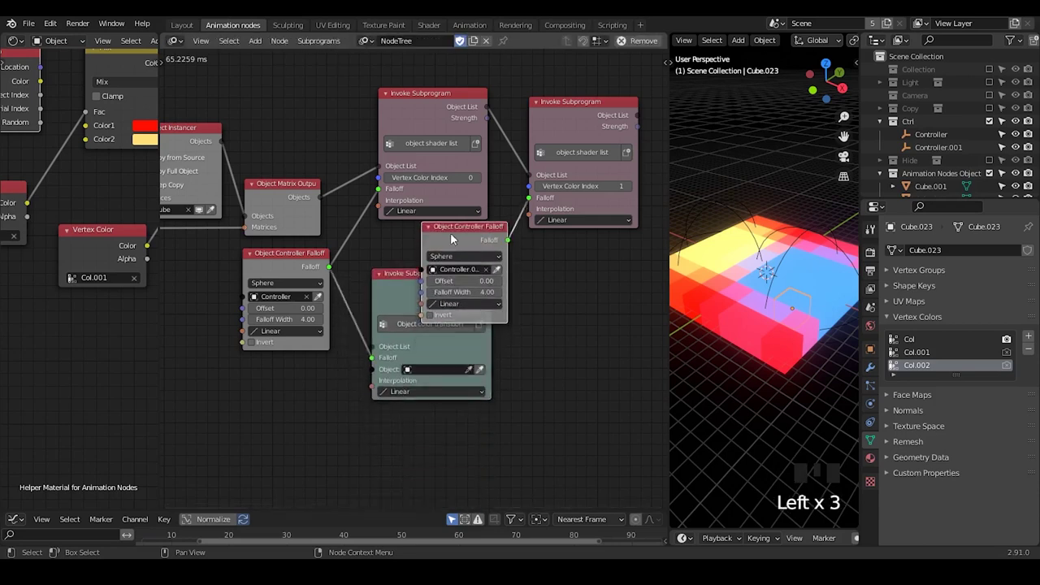
left_click(428, 228)
left_click_drag(432, 228, 433, 243)
Deselect the falloff node and select the upper subprogram node.
left_click_drag(556, 312, 589, 368)
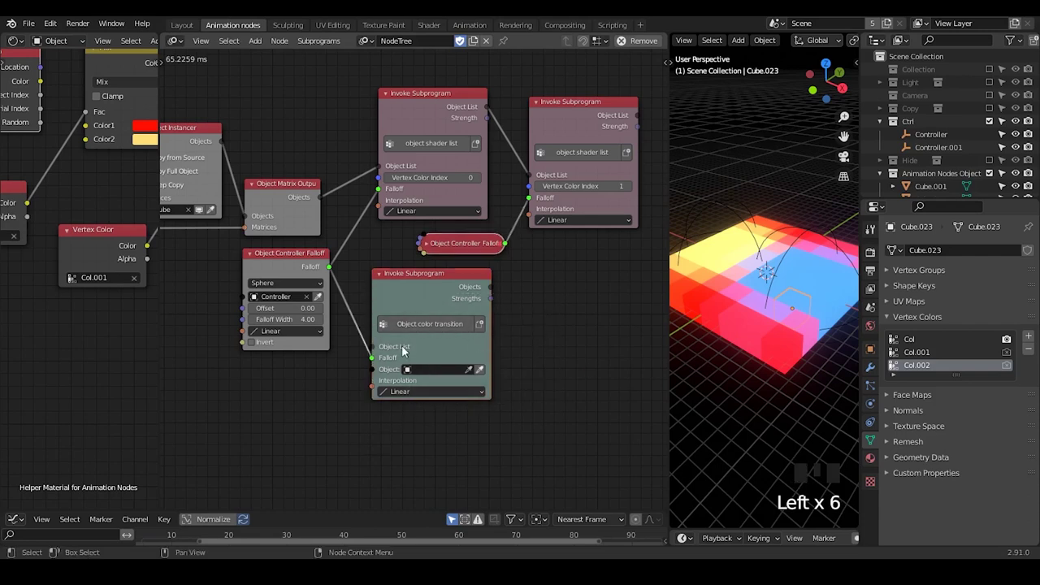
left_click(546, 340)
left_click_drag(517, 69, 459, 211)
left_click(556, 264)
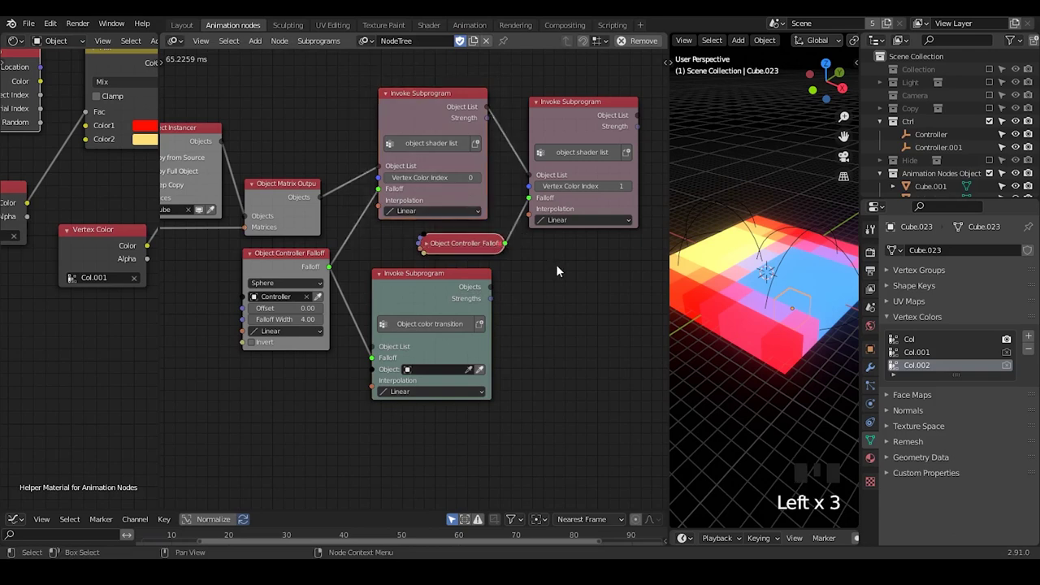